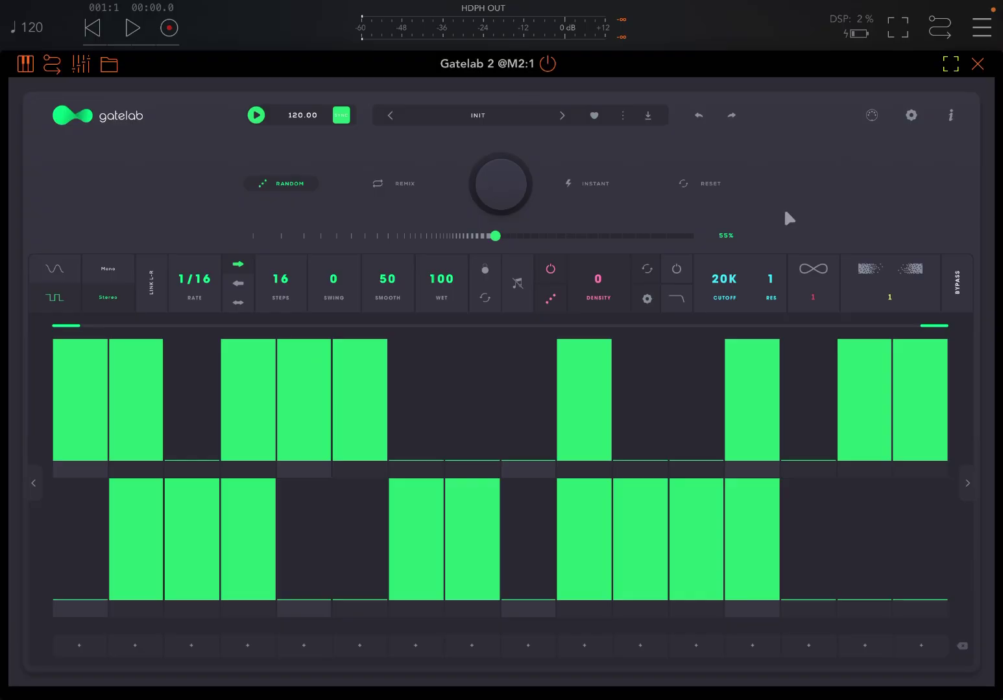
Close the Gatelab 2 window and start a new insert on the Redshrike channel
click(977, 63)
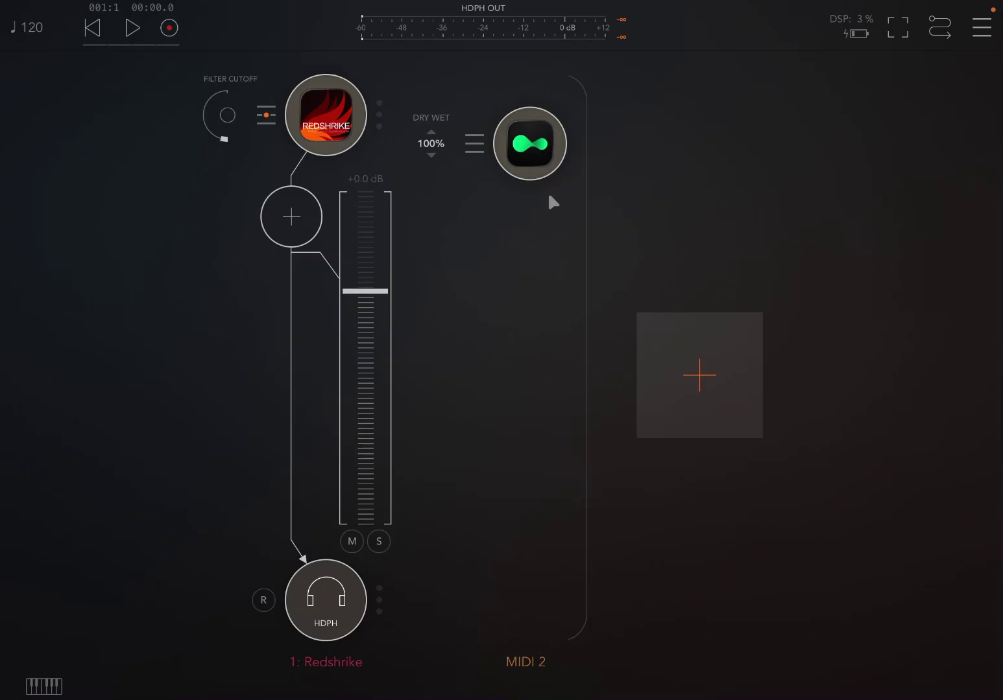
click(534, 139)
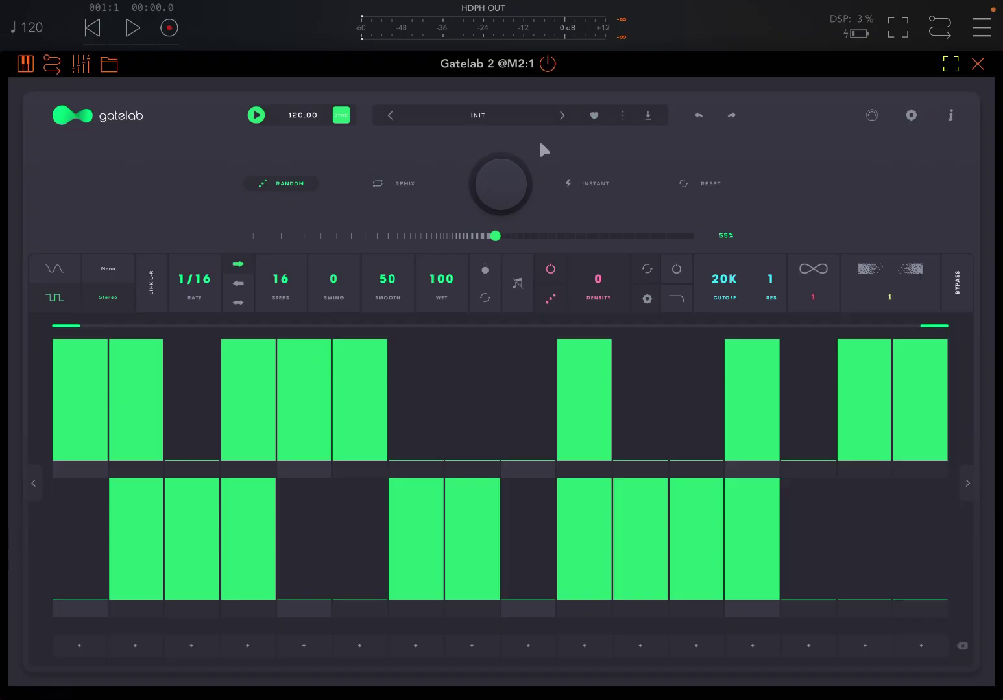
click(977, 64)
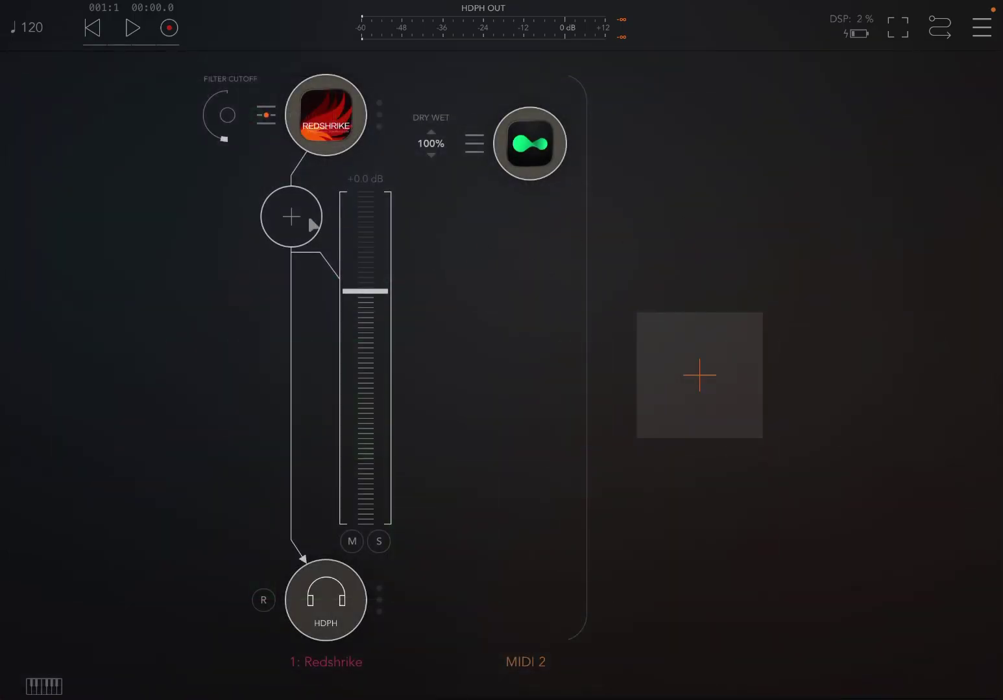
click(293, 215)
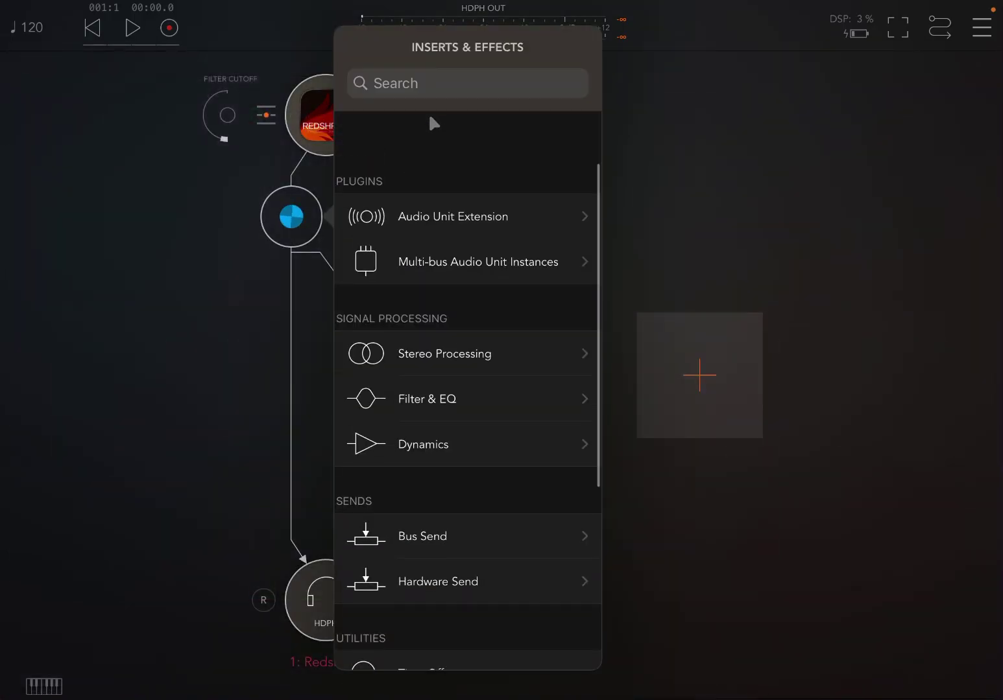
Search 'ga' and insert Gatelab 2 on the Redshrike channel
click(417, 86)
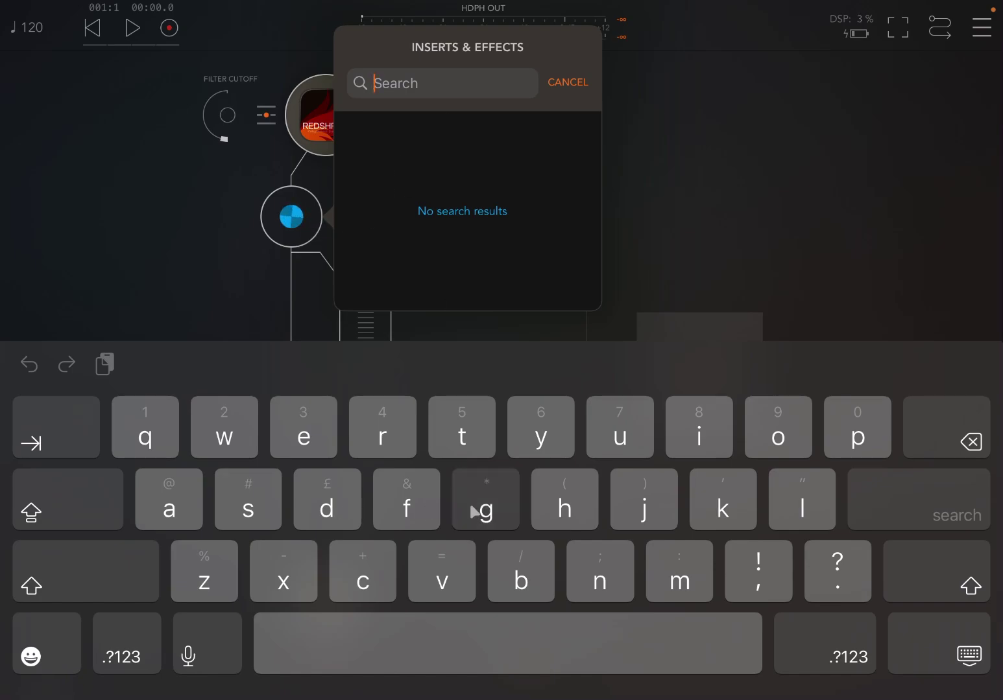
text(ga)
click(485, 297)
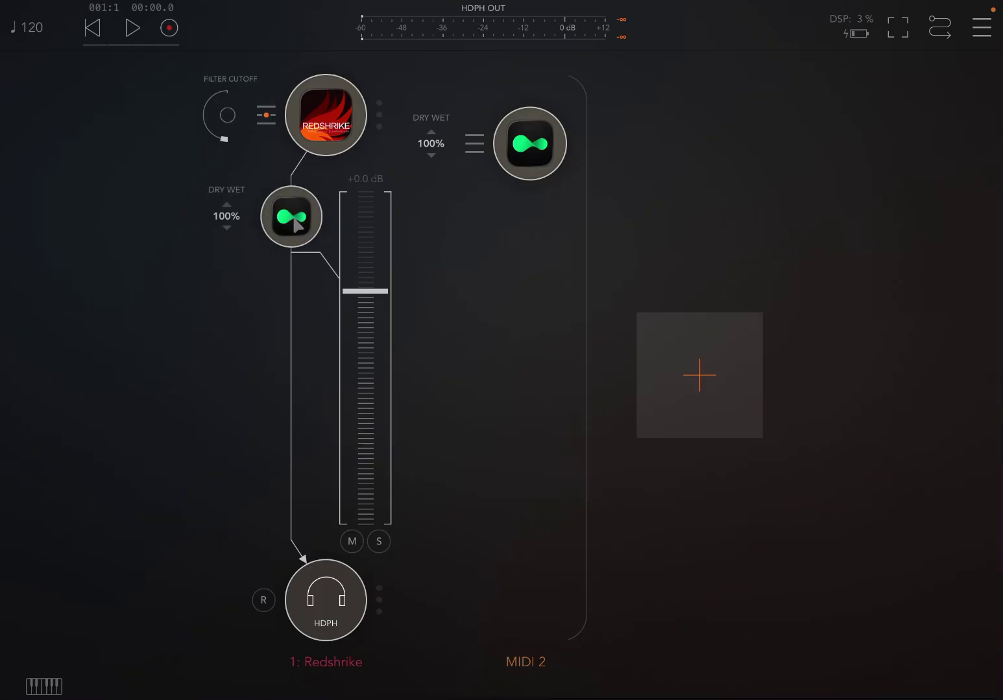
Open and close the inserted Gatelab 2, then drag it out of the insert slot
click(305, 228)
click(913, 63)
drag(302, 214, 193, 221)
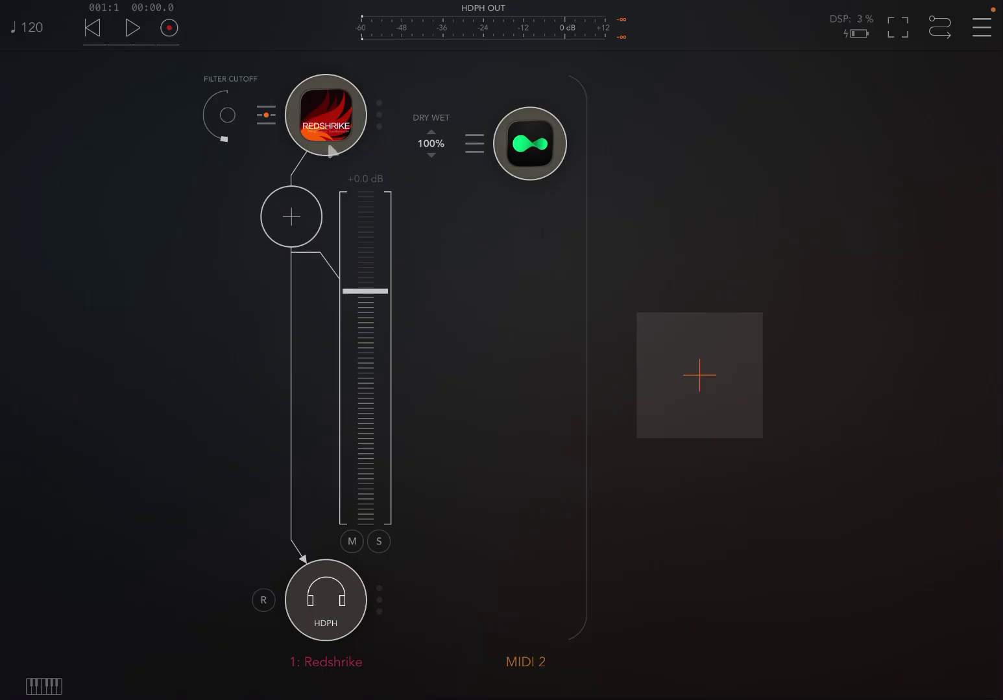
click(318, 123)
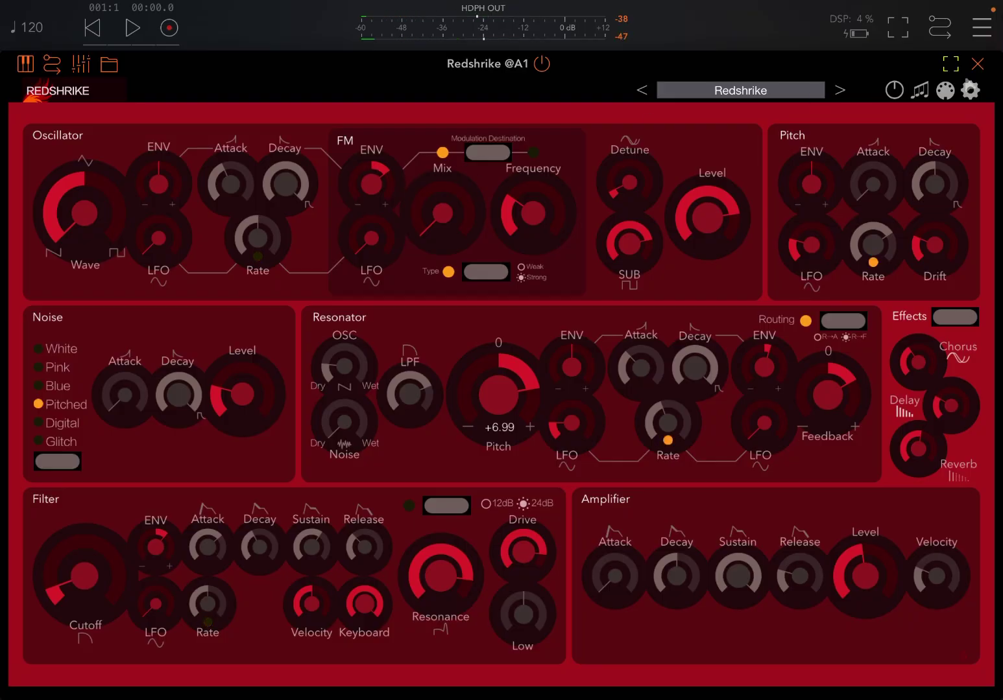
click(975, 64)
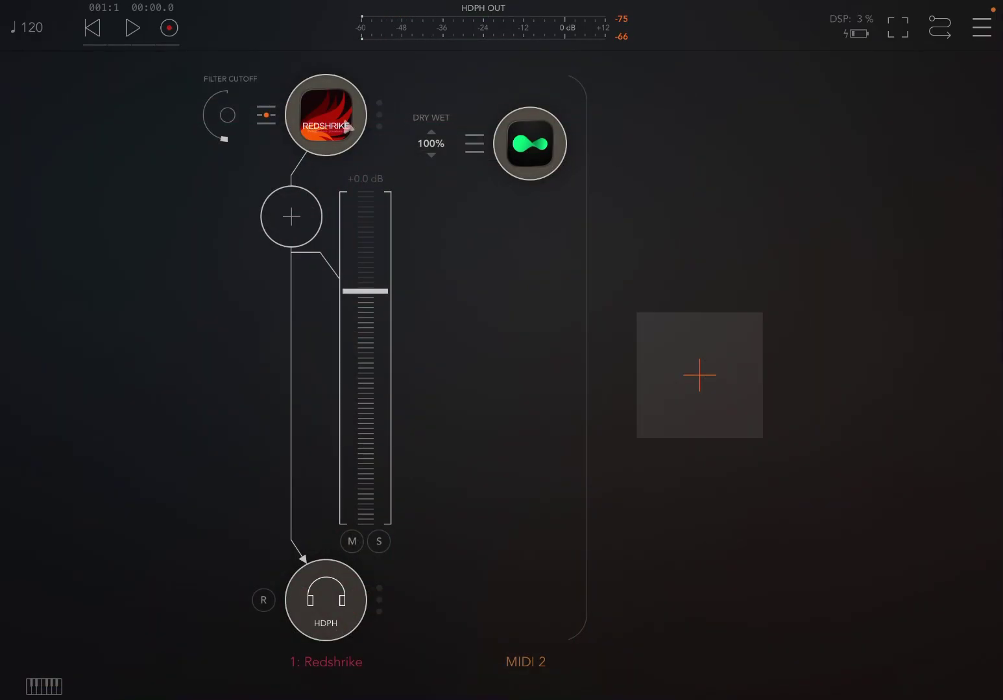
click(267, 119)
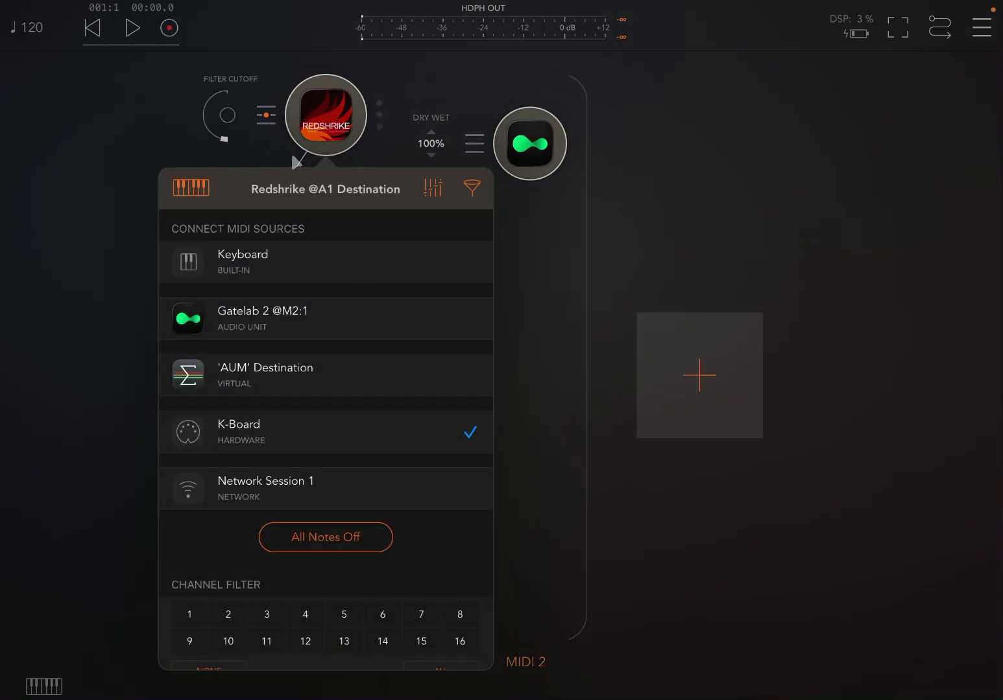
click(318, 333)
click(698, 199)
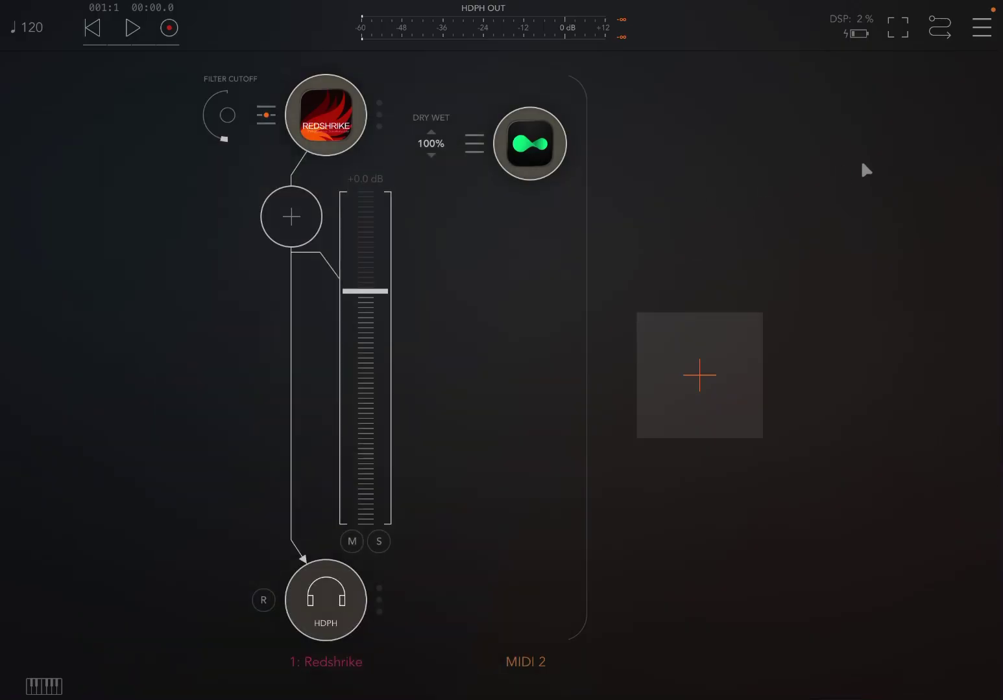
click(940, 31)
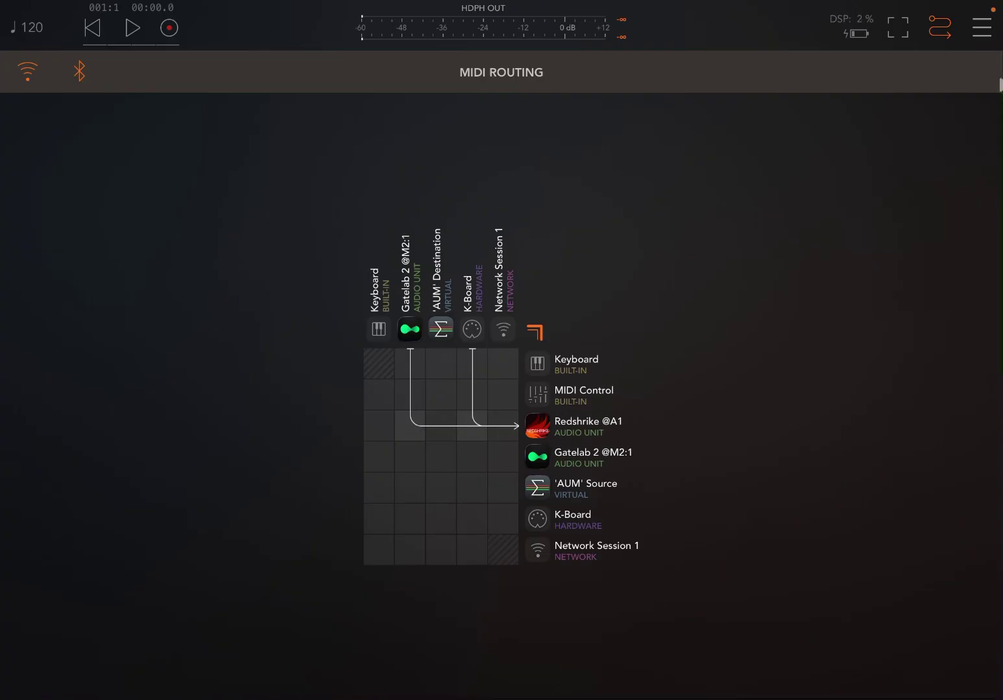
click(941, 25)
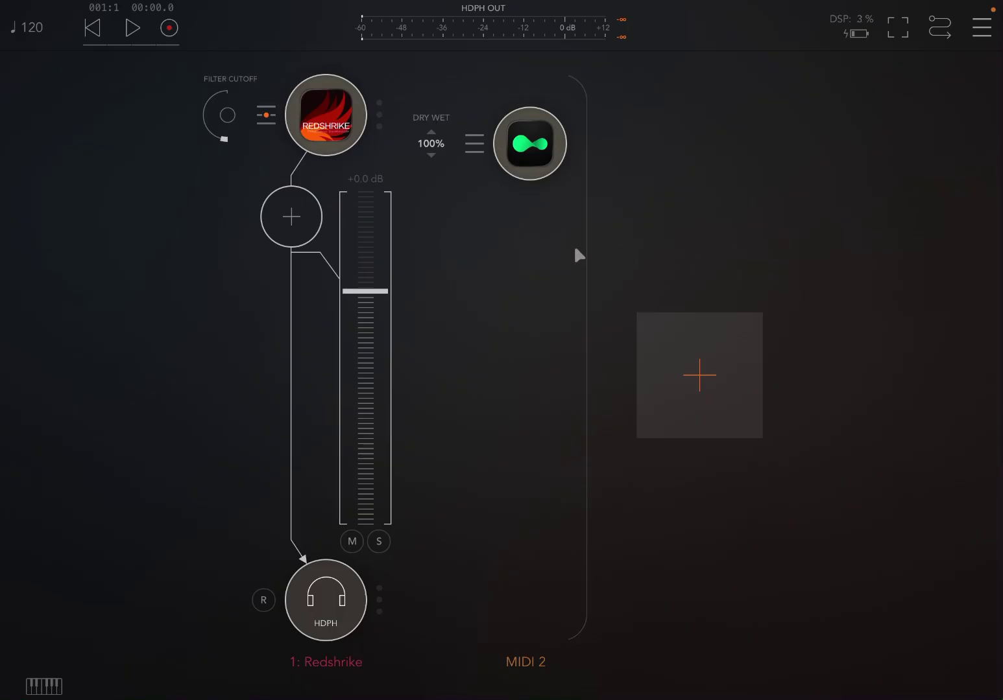
Open Gatelab 2 and show its MIDI Channel Out panel with CC3 and CC4 outputs
click(548, 158)
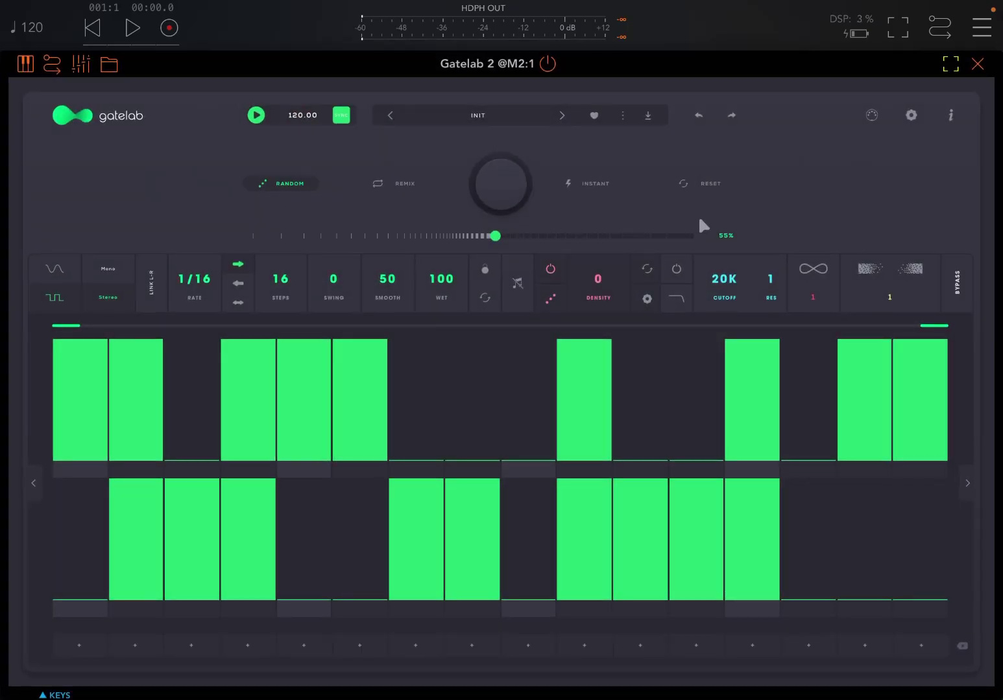
click(873, 114)
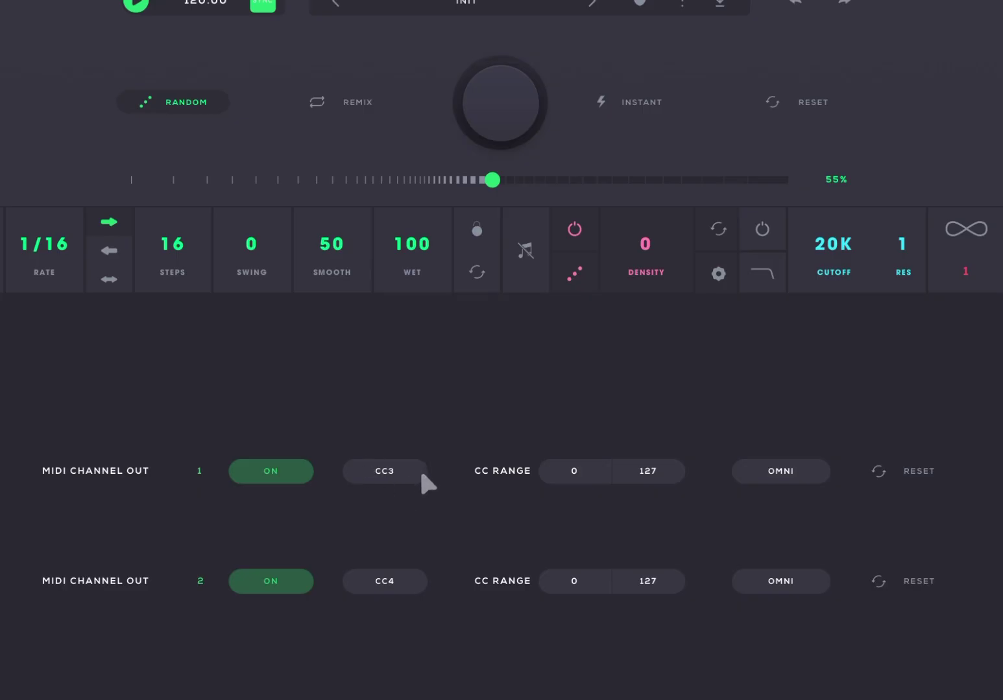
Set Gatelab 2's first MIDI output to CC20 and the second to CC21, keeping channel OMNI
click(420, 473)
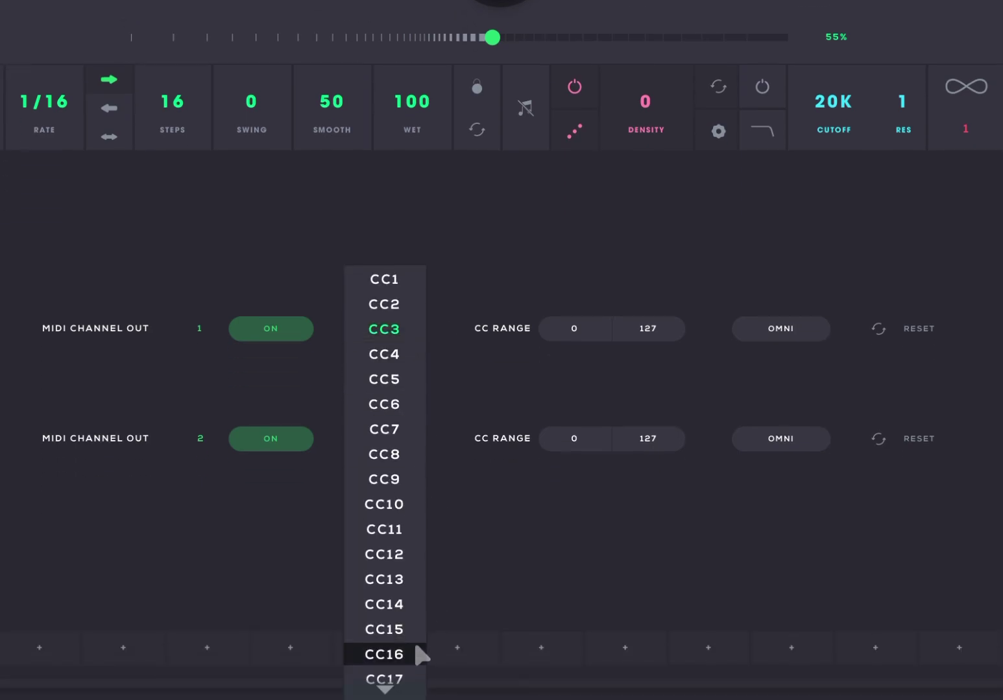
mouse_move(385, 686)
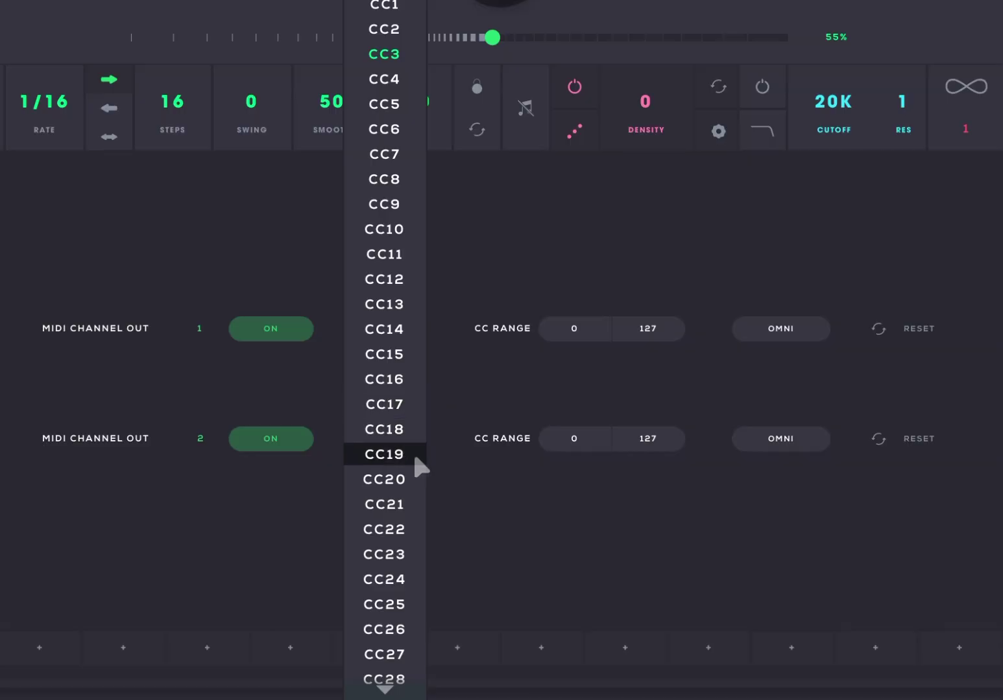
click(398, 478)
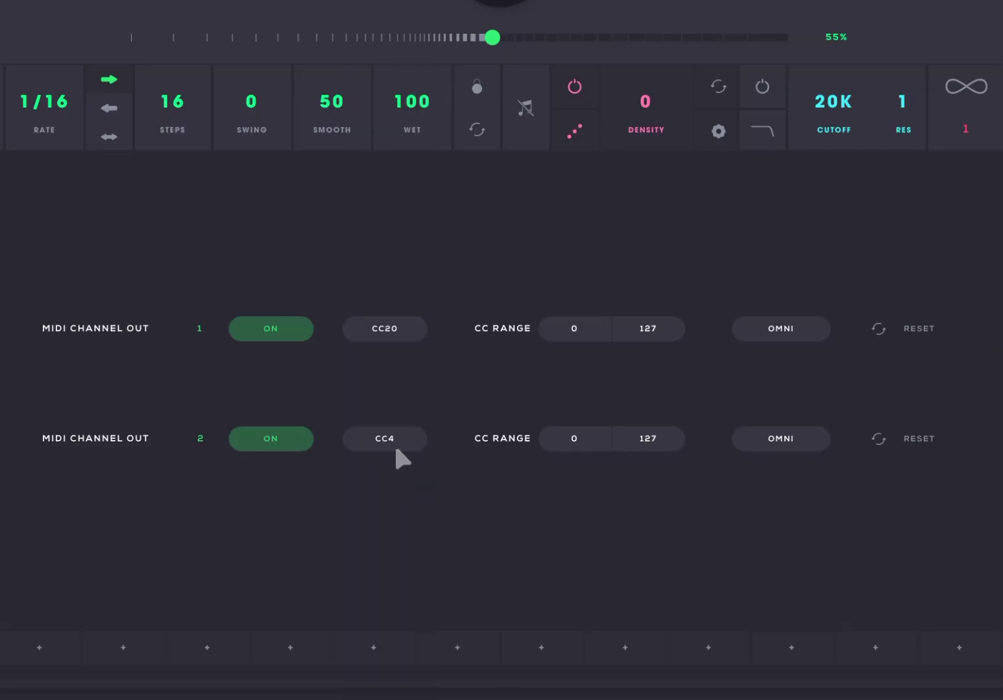
click(395, 446)
mouse_move(393, 681)
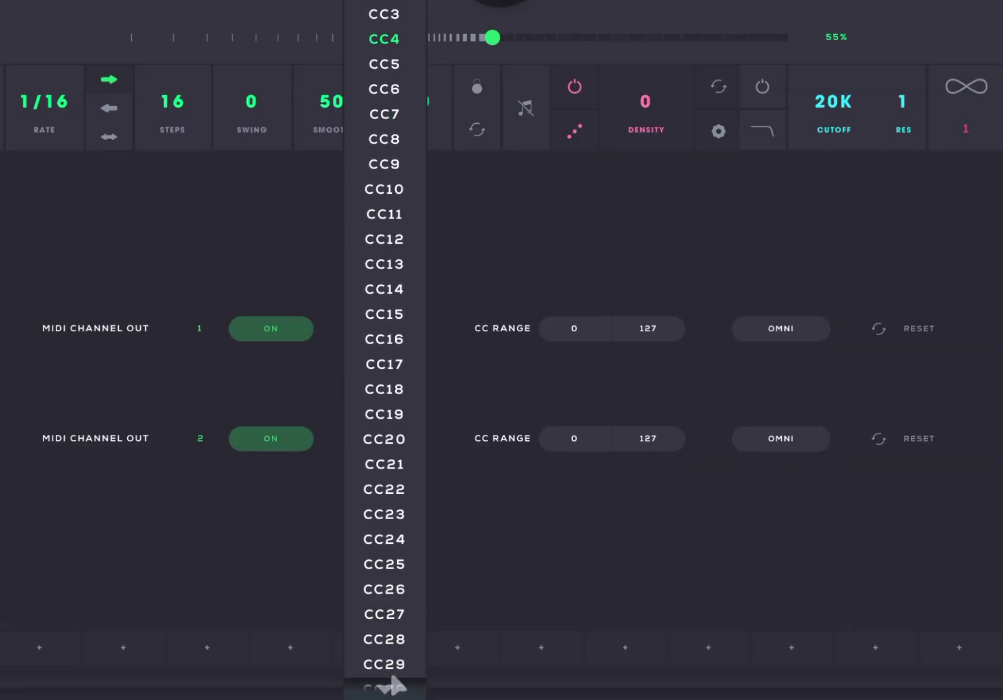
click(398, 465)
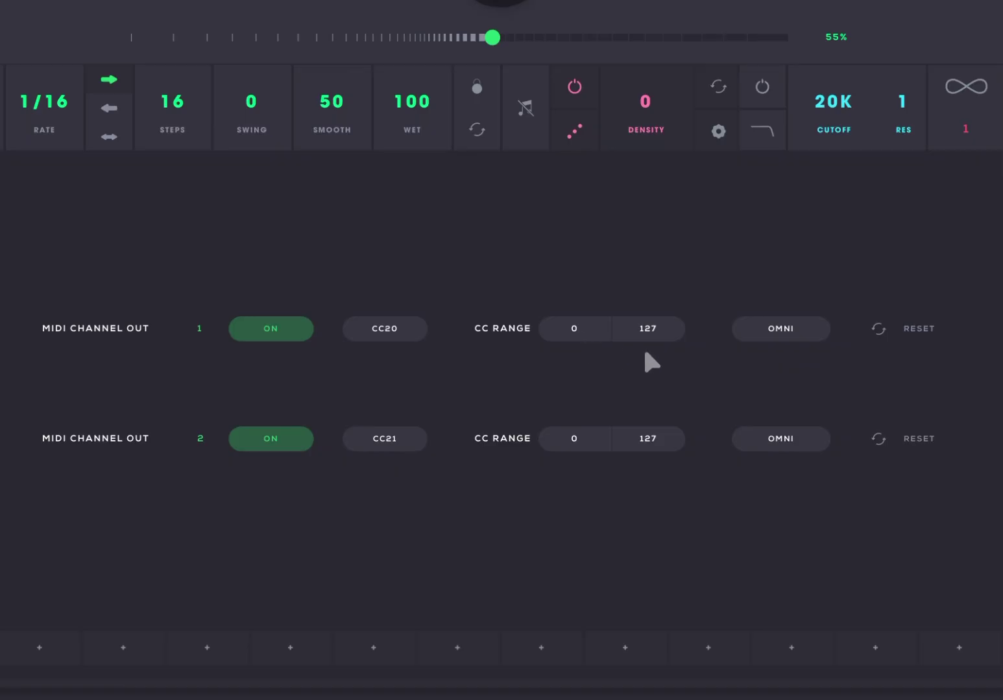
click(784, 330)
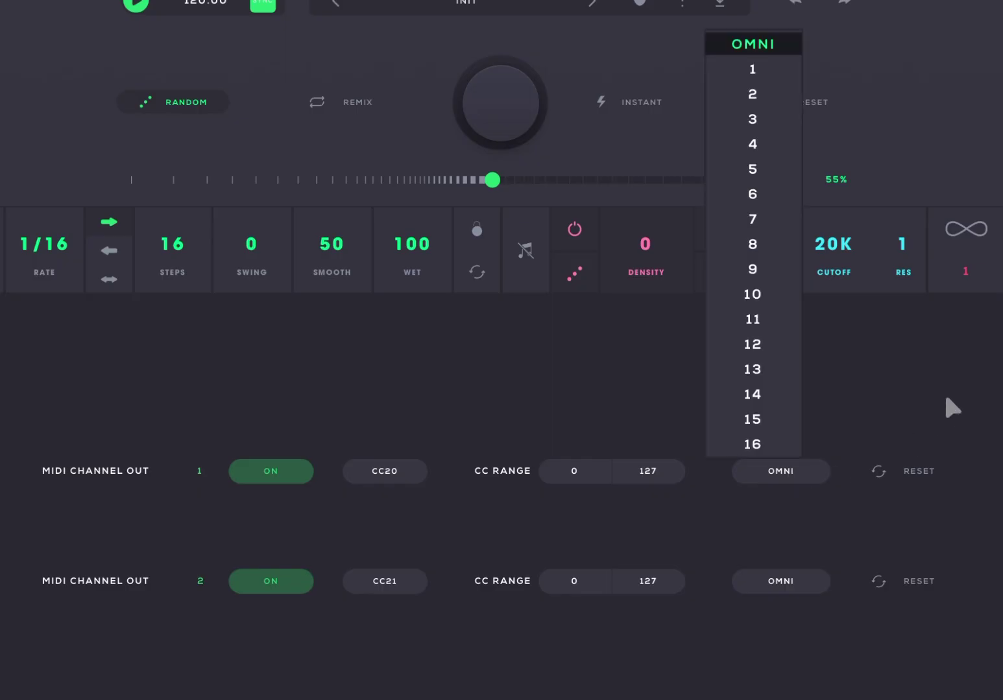
click(955, 412)
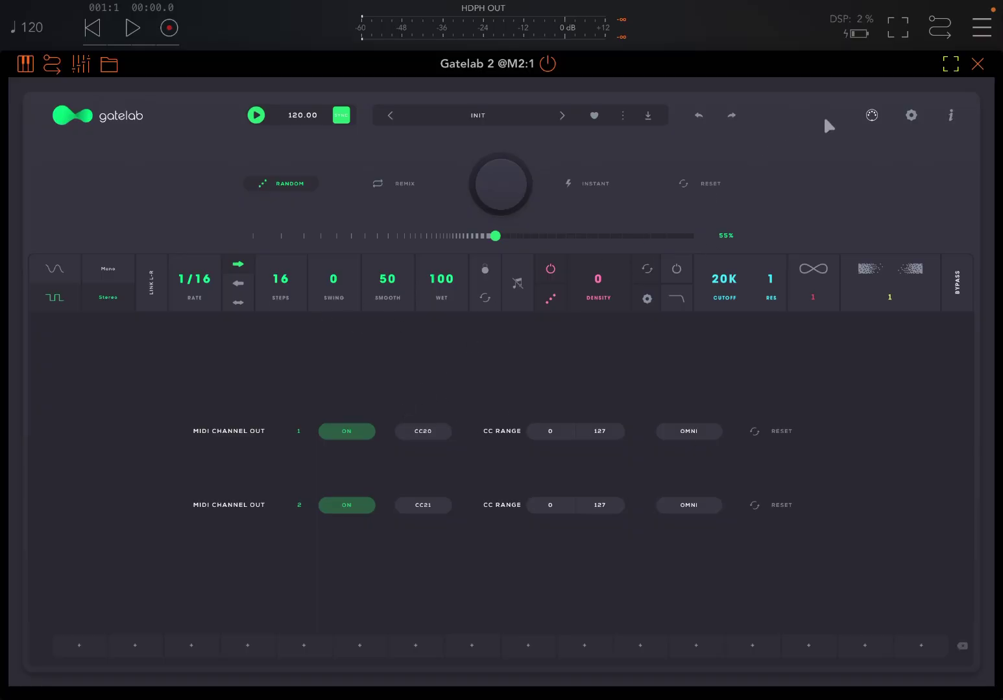
Set Gatelab 2 to Mono and switch off every gate step except step 1
click(871, 116)
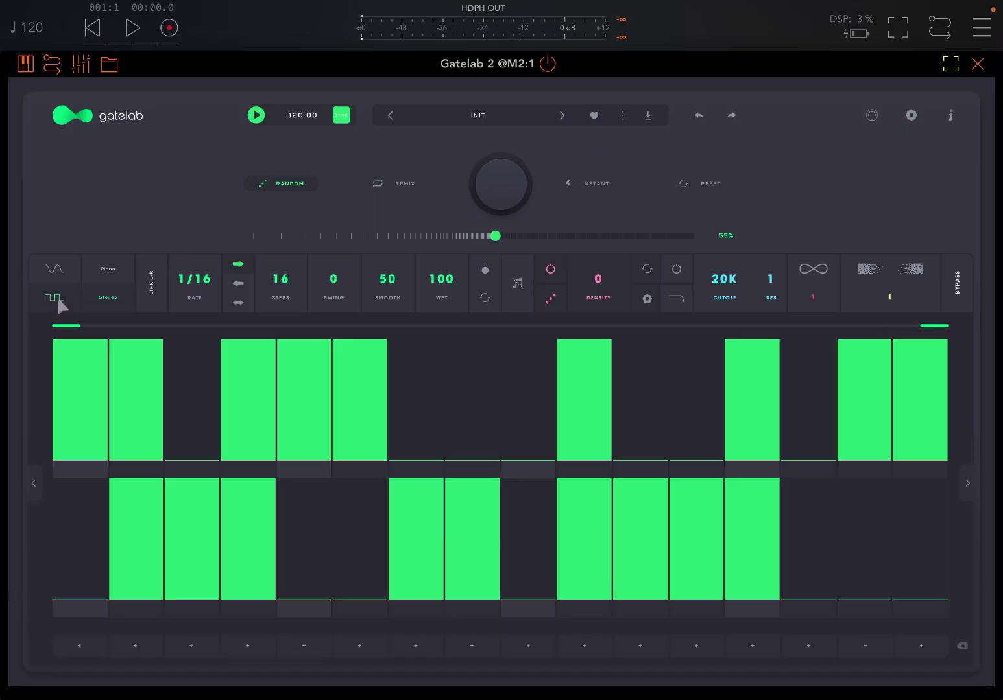
click(106, 298)
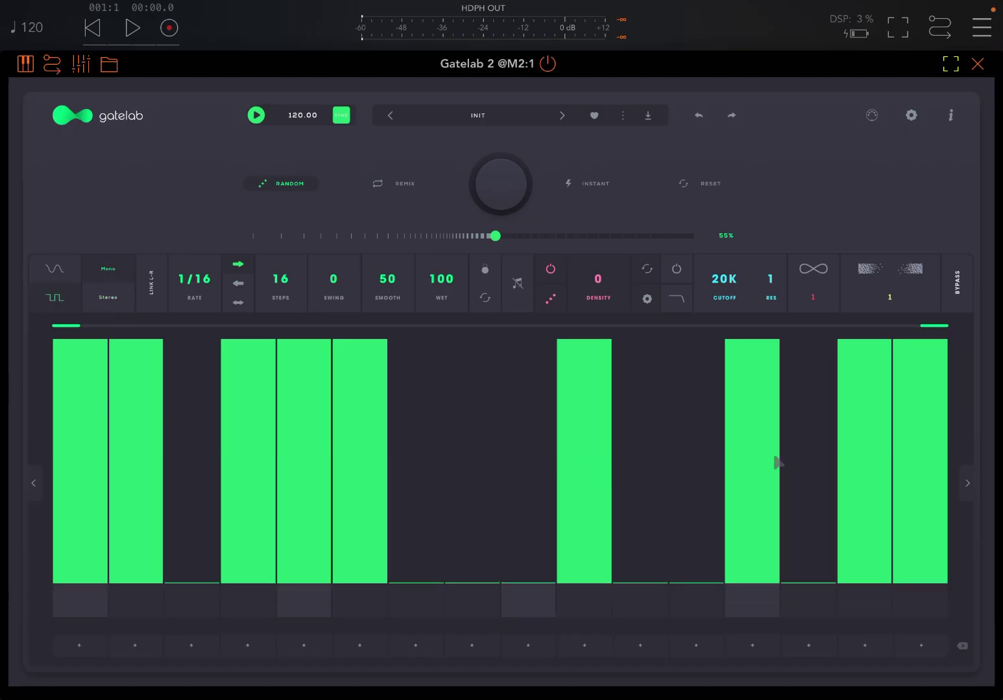
drag(928, 478, 450, 495)
drag(383, 501, 151, 519)
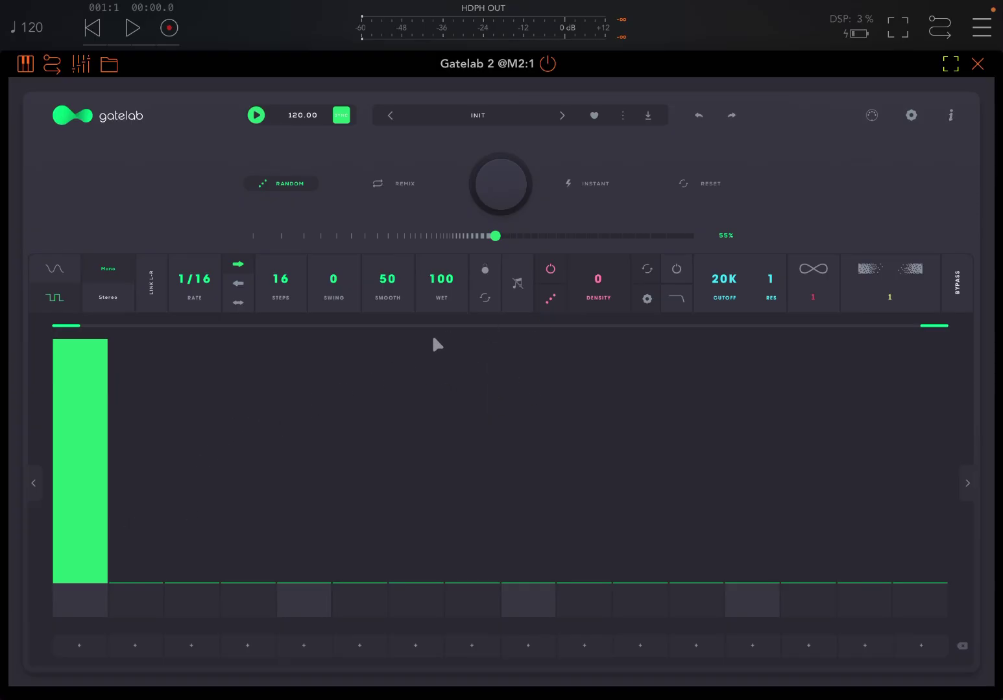
click(865, 120)
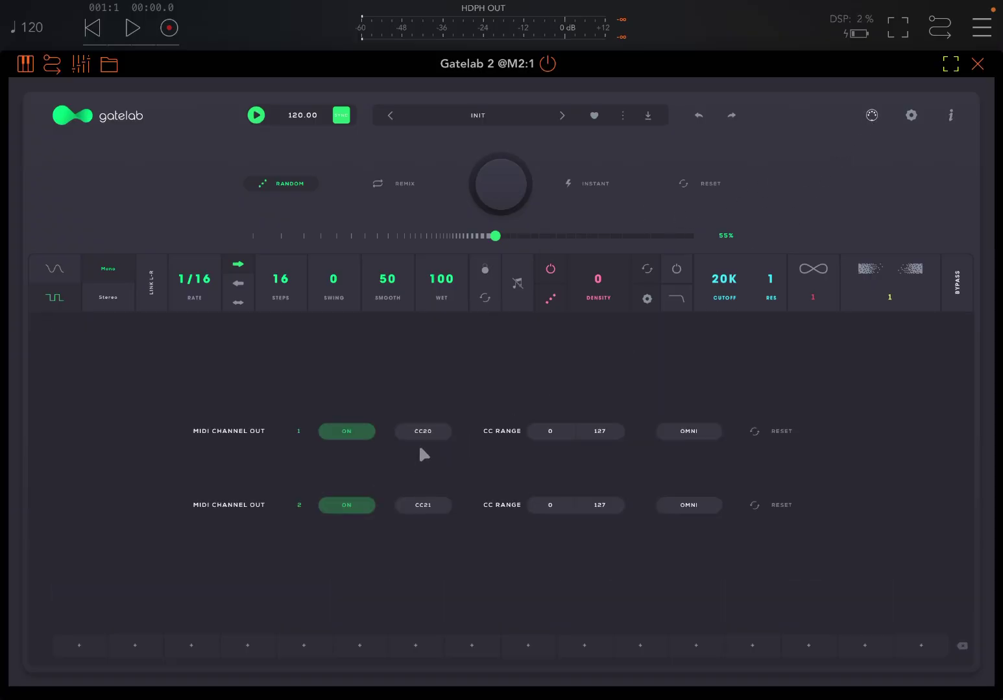
MIDI-learn Redshrike's filter Cutoff to CC 19 while playback runs
click(976, 63)
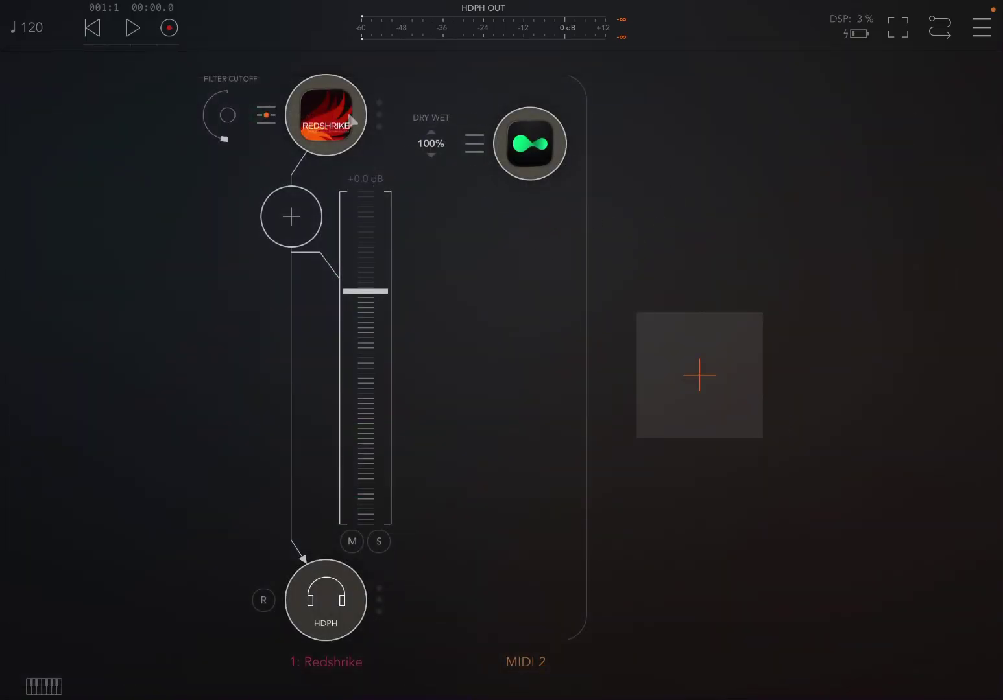
click(334, 126)
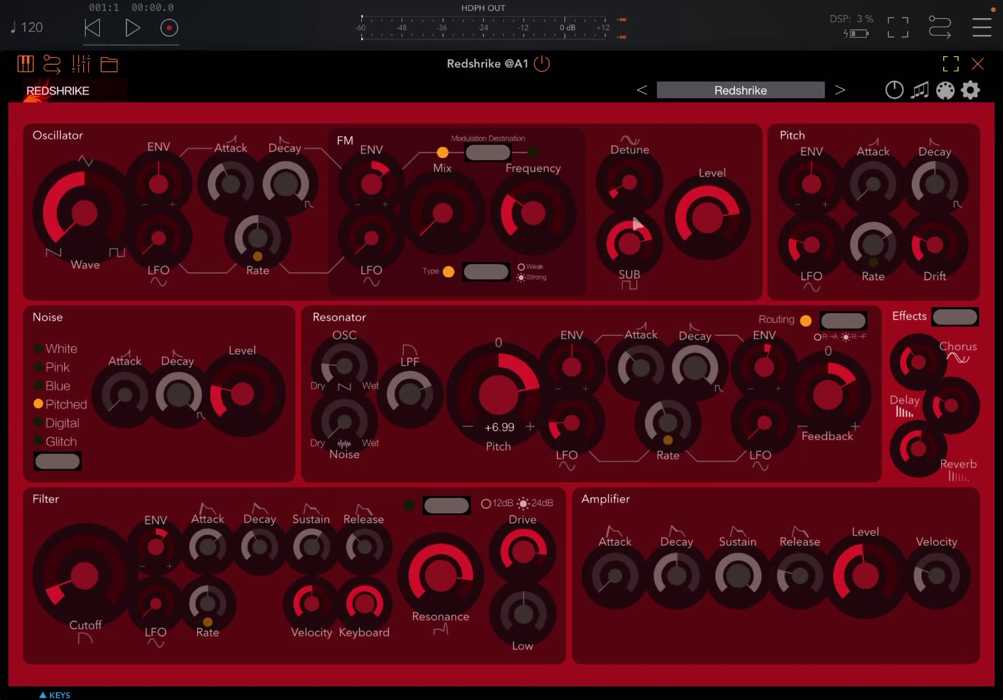
click(944, 93)
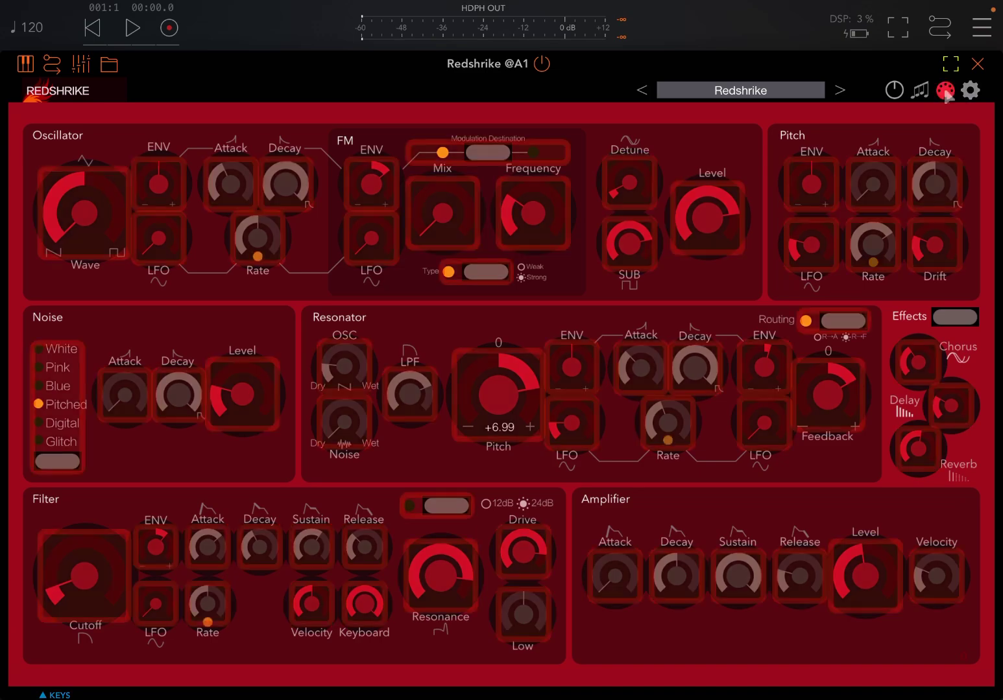
click(85, 576)
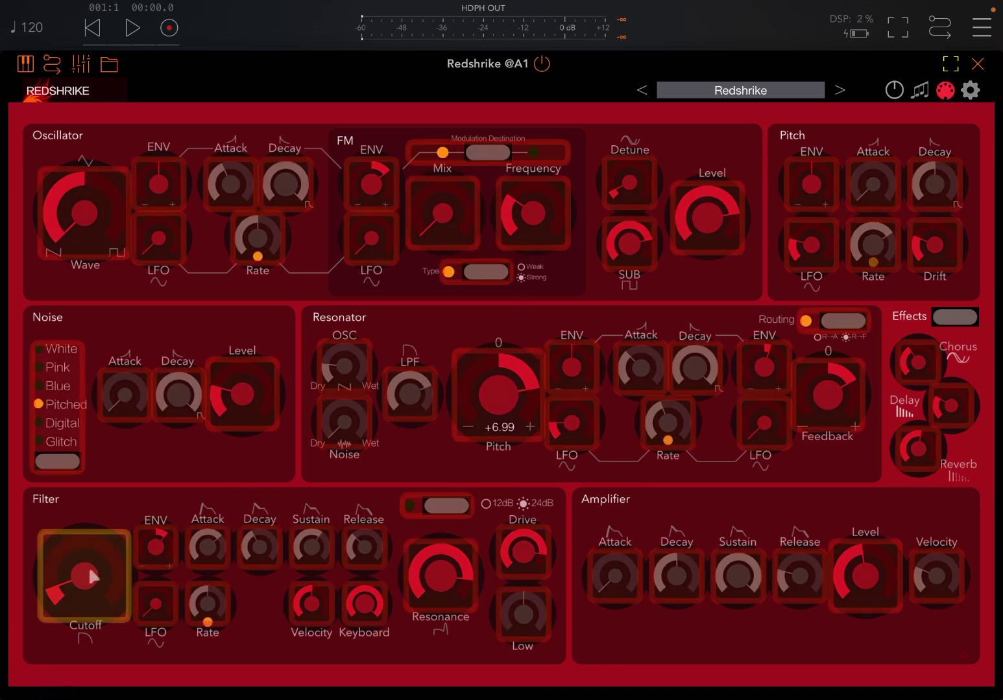
click(132, 30)
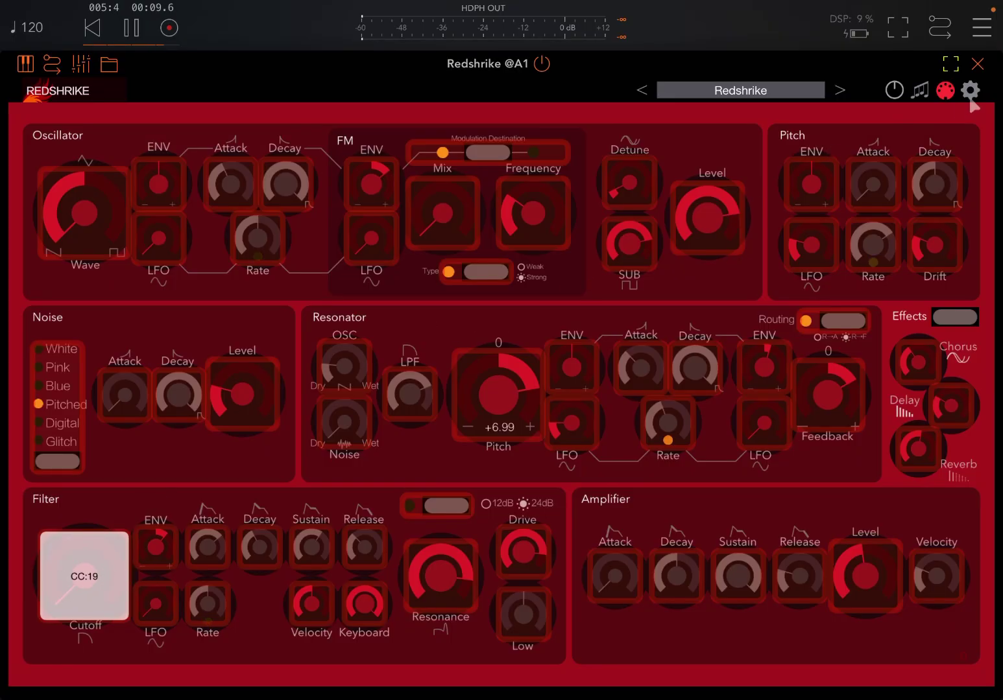
click(947, 92)
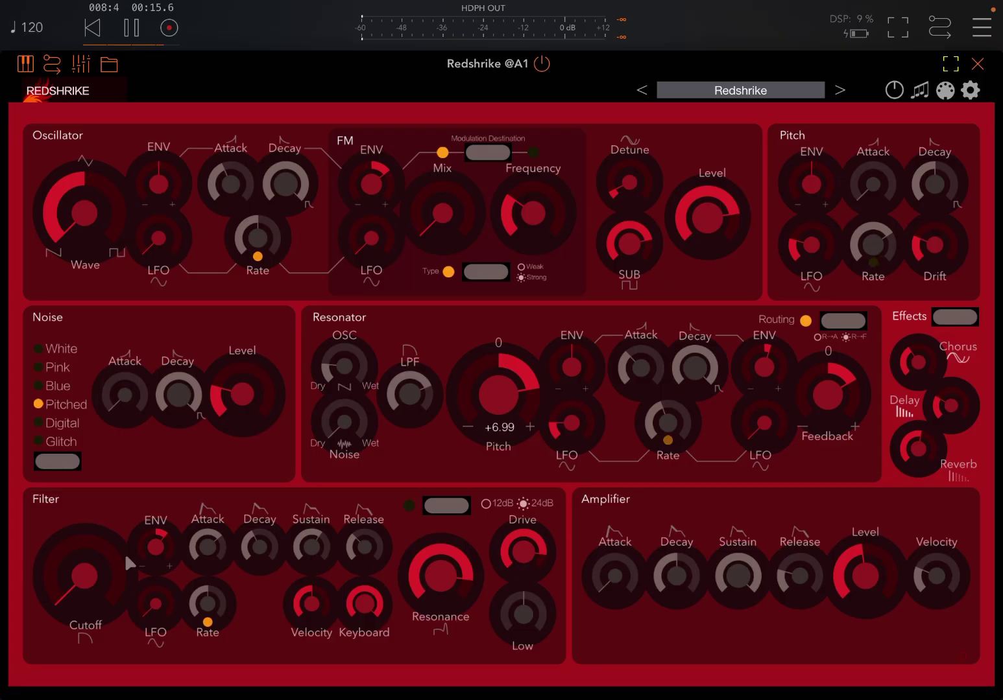
Float and arrange the Redshrike and Gatelab 2 windows so both are visible
double_click(678, 62)
drag(382, 91, 383, 355)
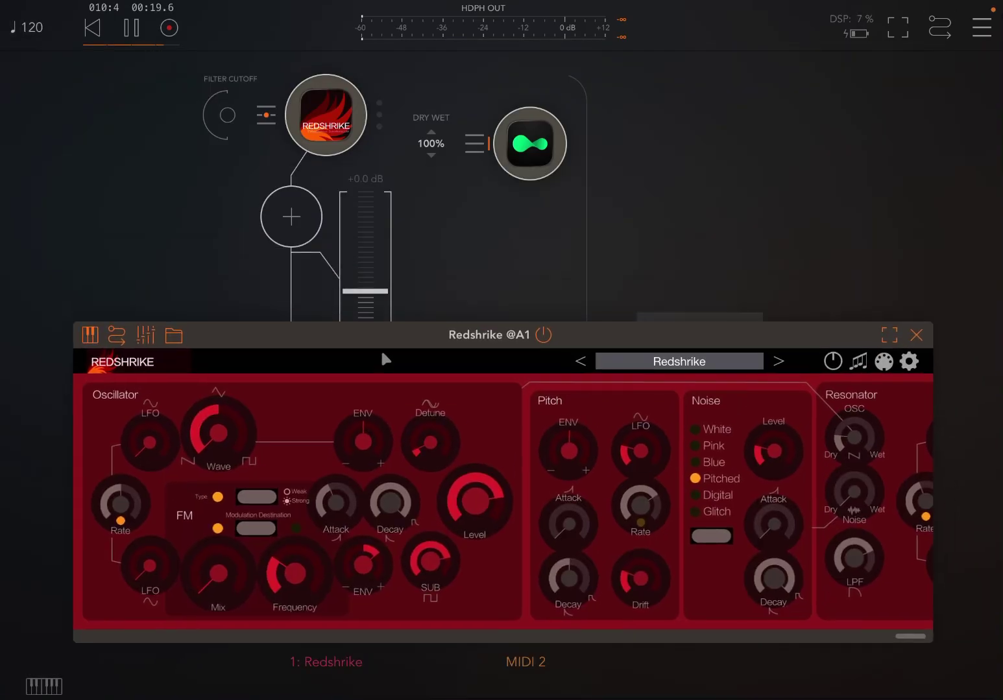
click(533, 137)
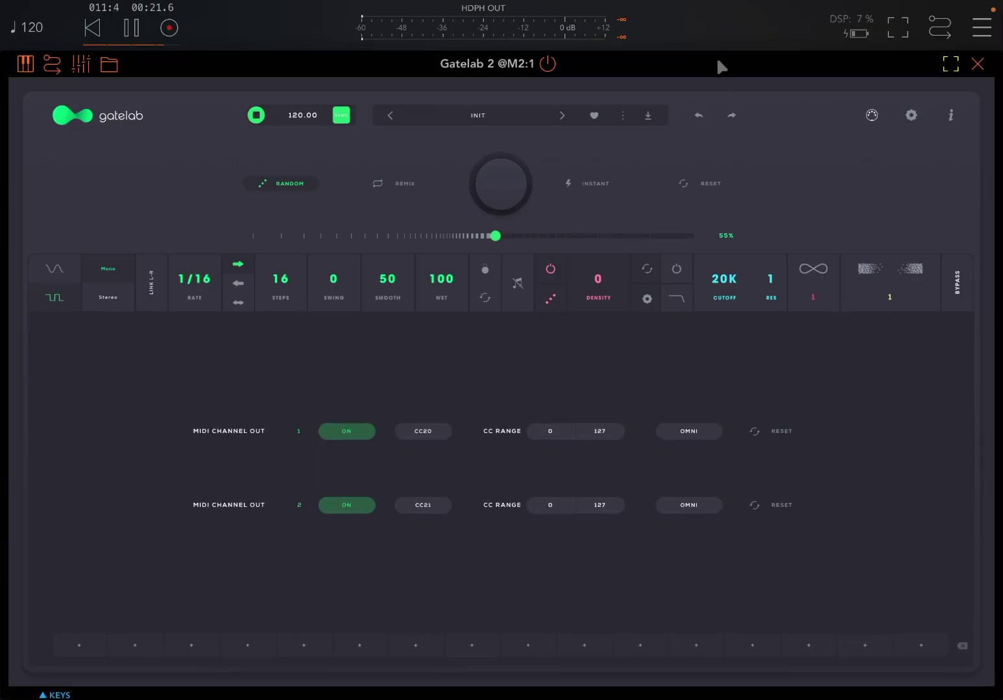
double_click(718, 63)
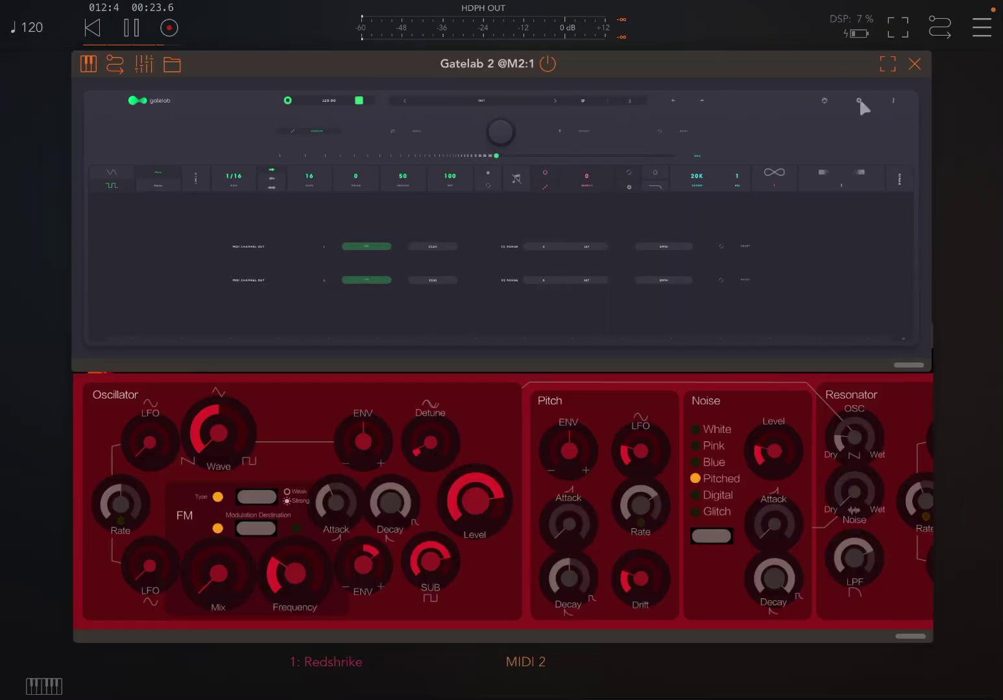
double_click(834, 61)
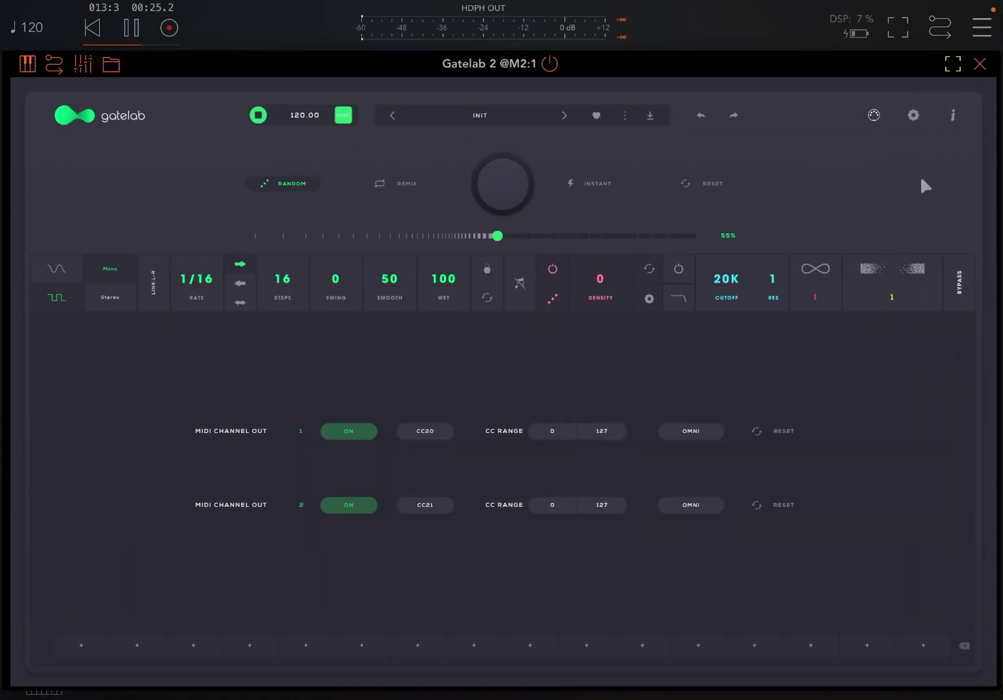
click(869, 115)
double_click(767, 60)
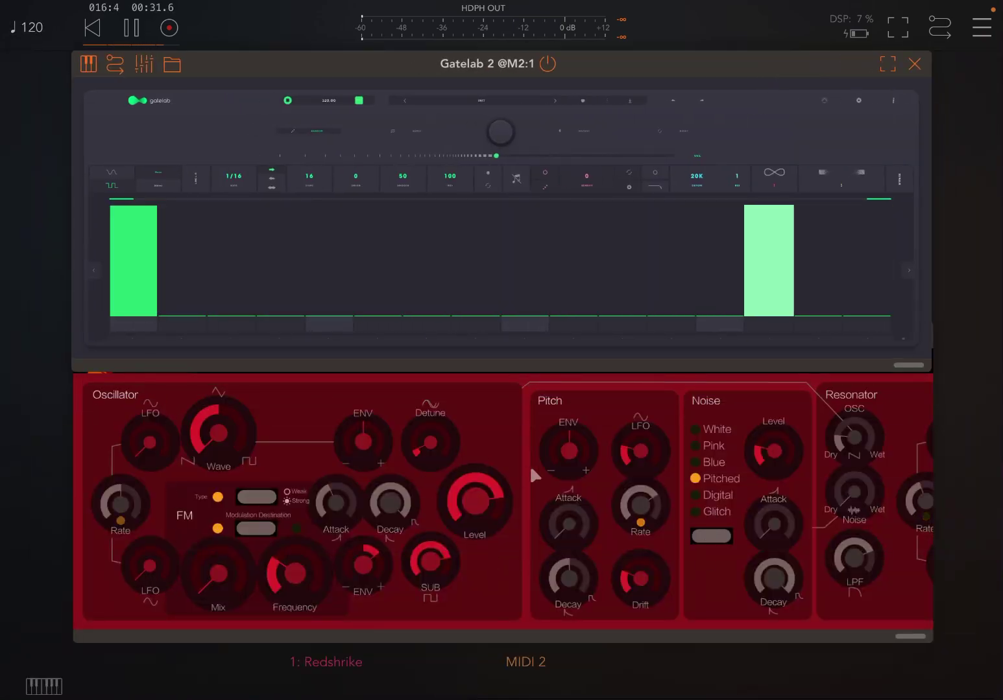
drag(379, 62, 107, 88)
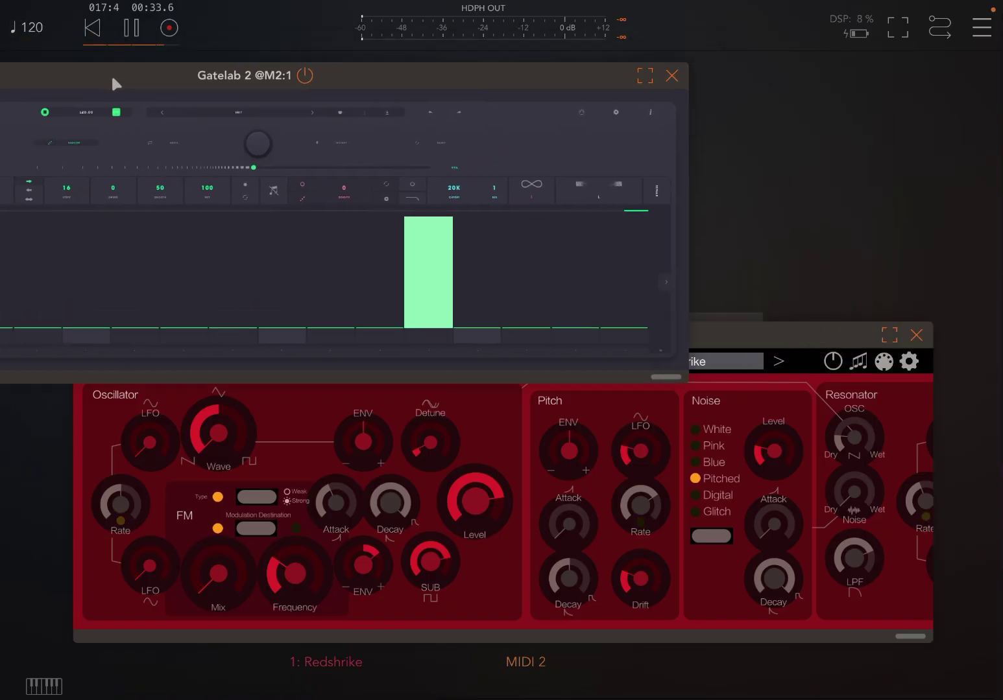
drag(726, 358, 932, 119)
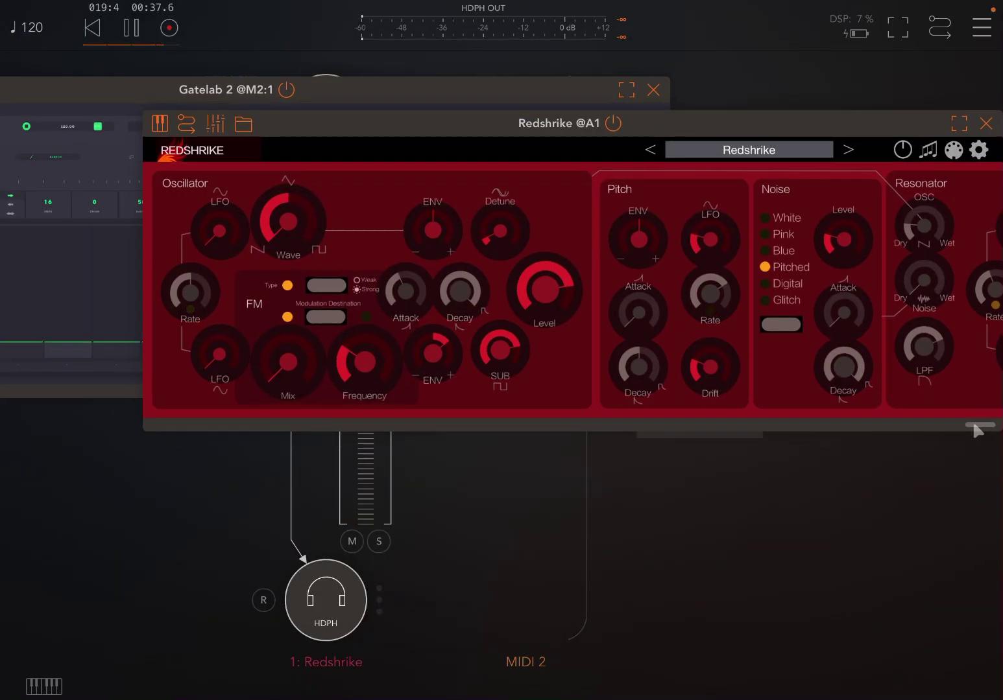
drag(976, 430, 978, 695)
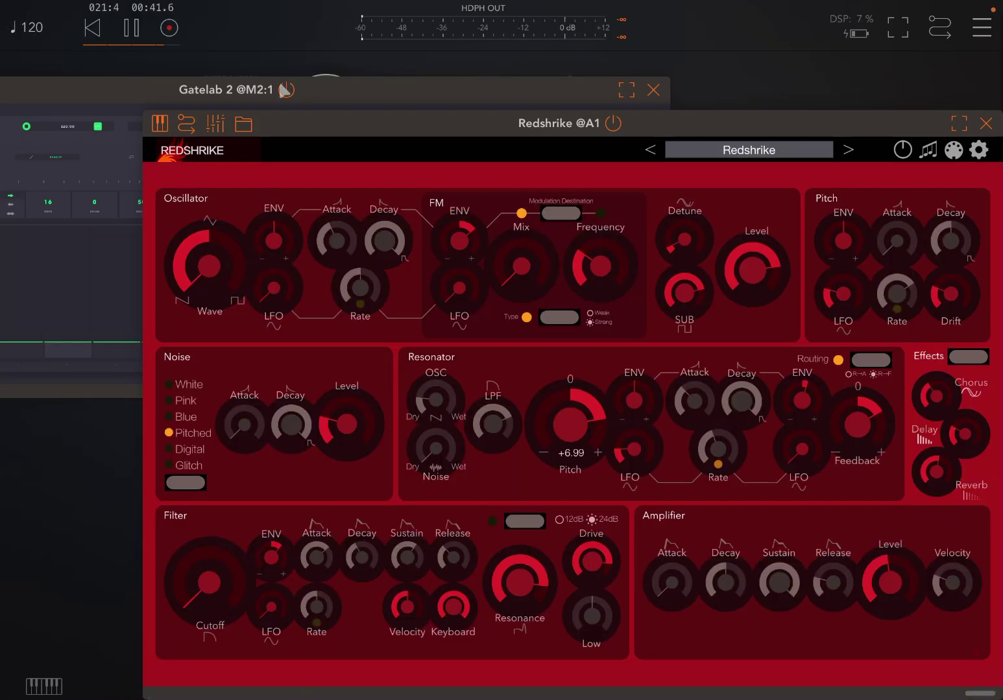
drag(296, 90, 504, 57)
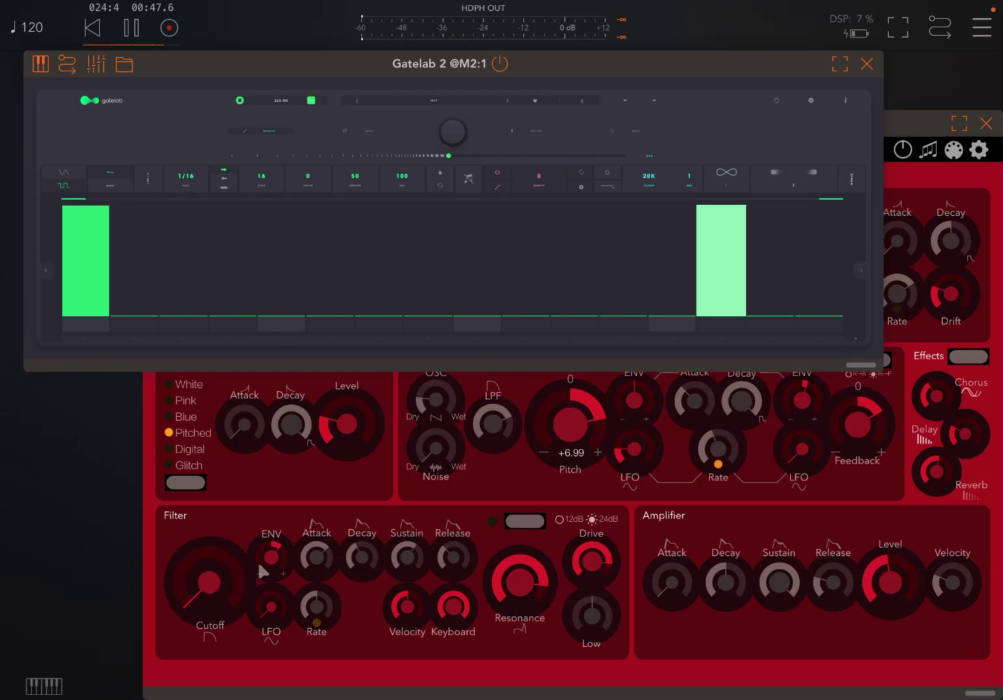
Turn on Gatelab gate steps 9, 5 and 13 and enlarge the Gatelab window
click(475, 267)
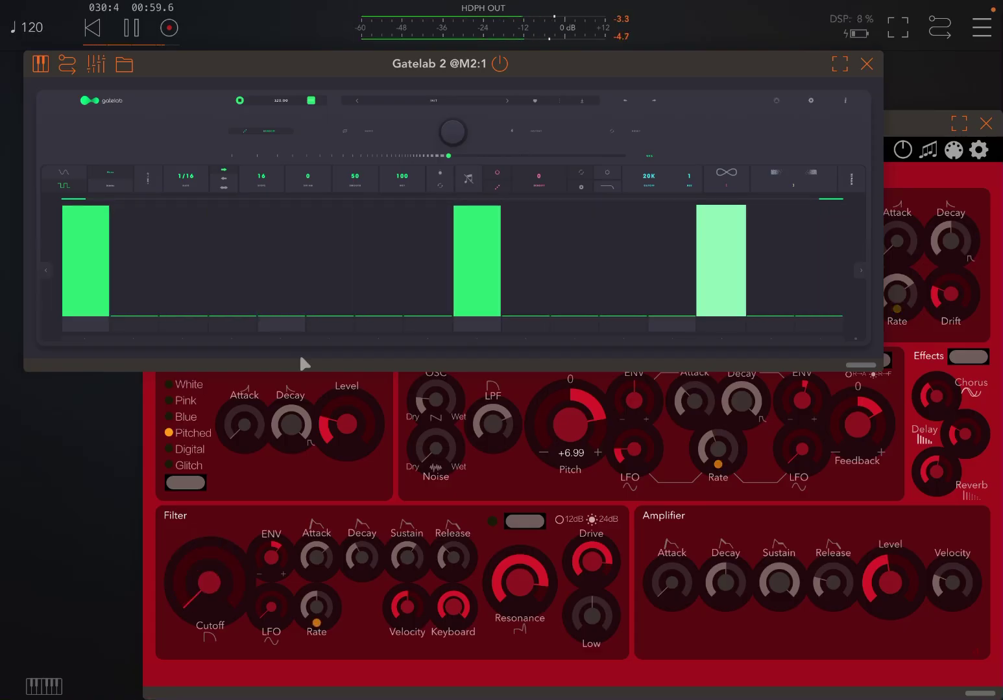
click(298, 279)
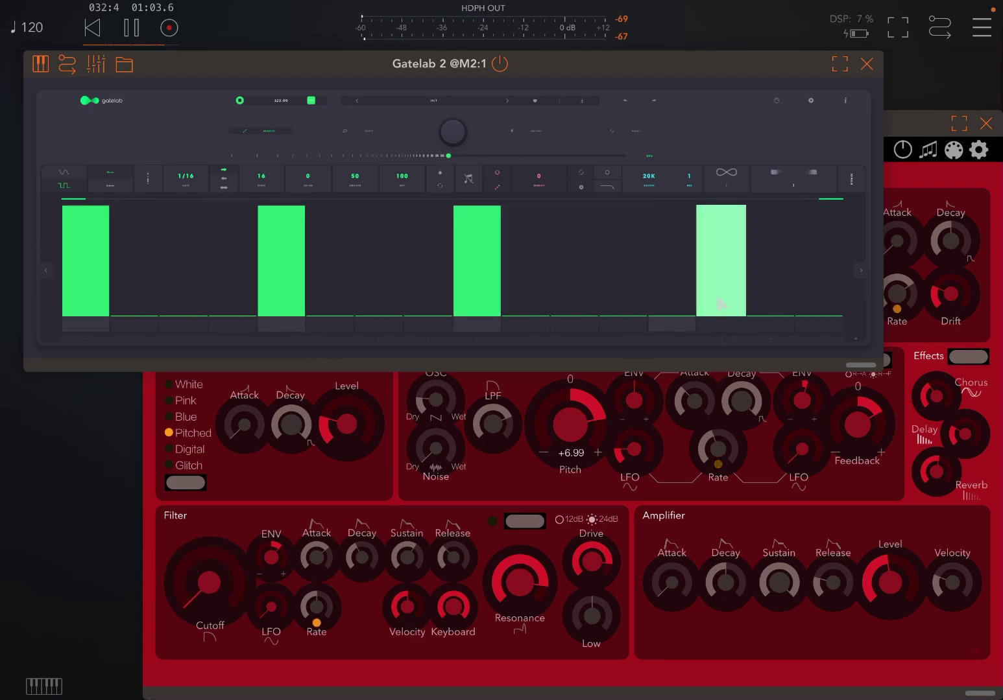
click(670, 266)
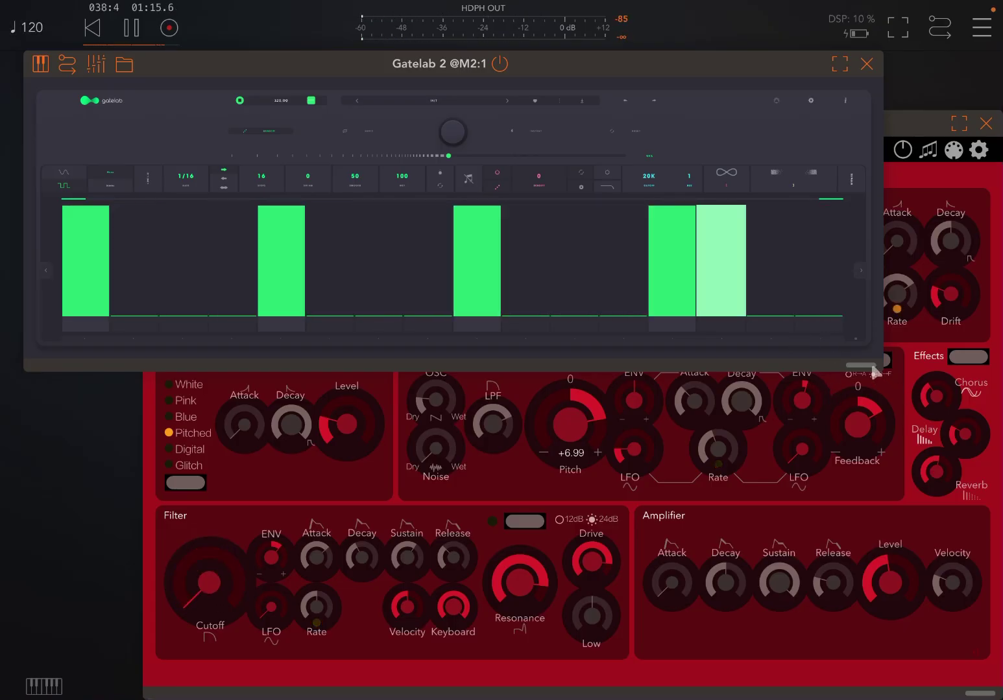
drag(877, 376, 960, 645)
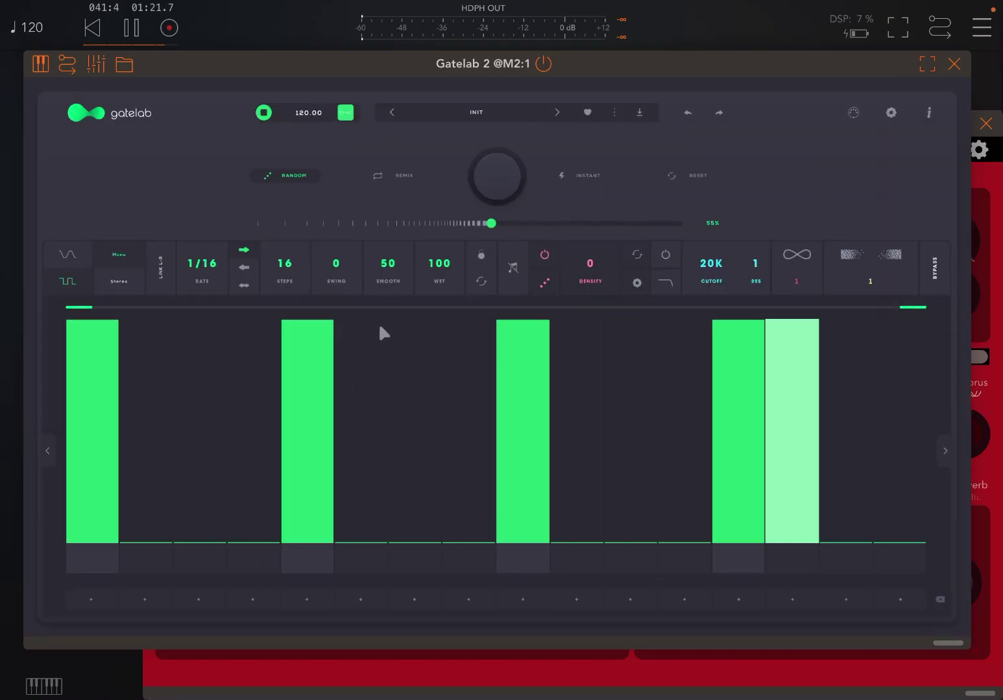
Drag Gatelab 2's Smooth value up to 100
drag(391, 295, 391, 100)
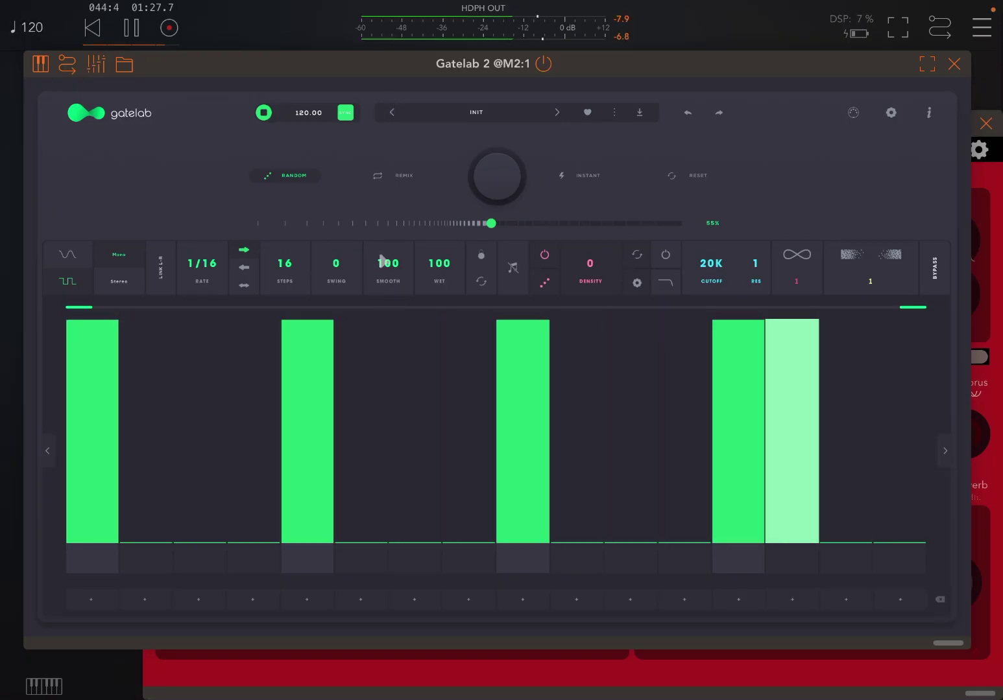
drag(394, 268, 411, 465)
drag(388, 270, 386, 38)
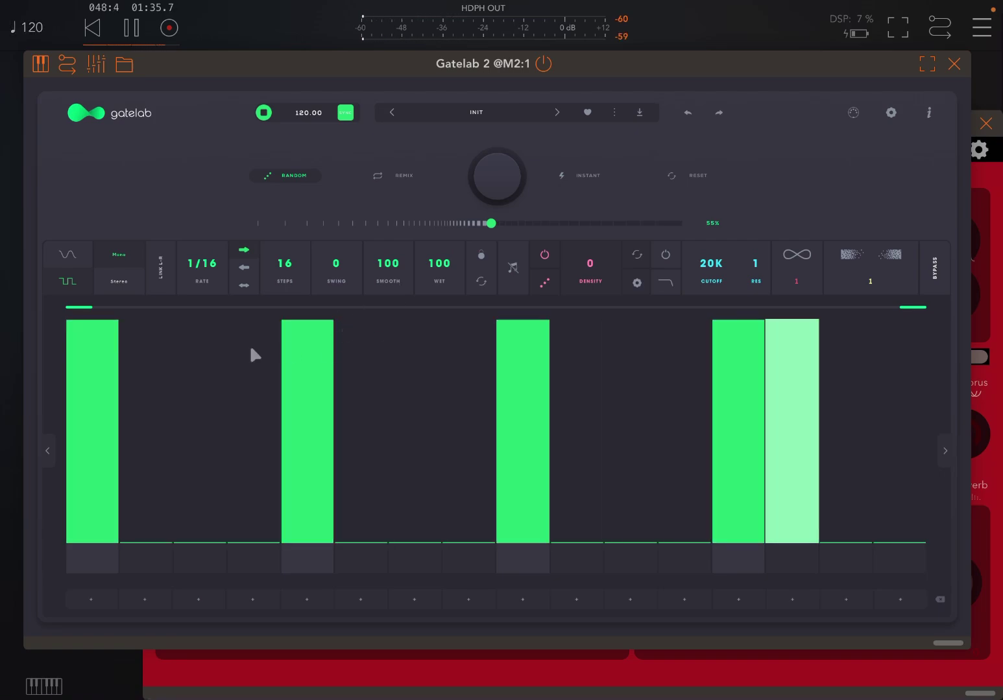
Give Gatelab 2 a sine shape with varying step levels, then close its window
click(68, 254)
click(88, 438)
mouse_move(122, 440)
mouse_down()
mouse_move(190, 384)
mouse_move(262, 365)
mouse_move(322, 411)
mouse_move(361, 480)
mouse_move(433, 493)
mouse_move(548, 380)
mouse_move(630, 341)
mouse_move(714, 330)
mouse_move(776, 368)
mouse_move(862, 460)
mouse_move(906, 489)
mouse_up()
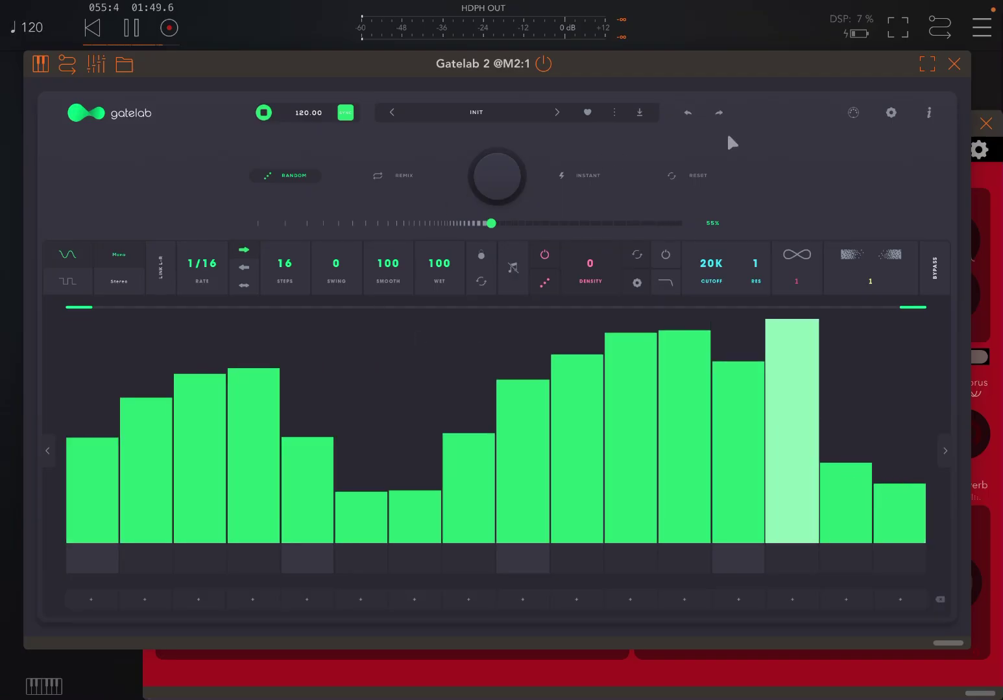
click(953, 64)
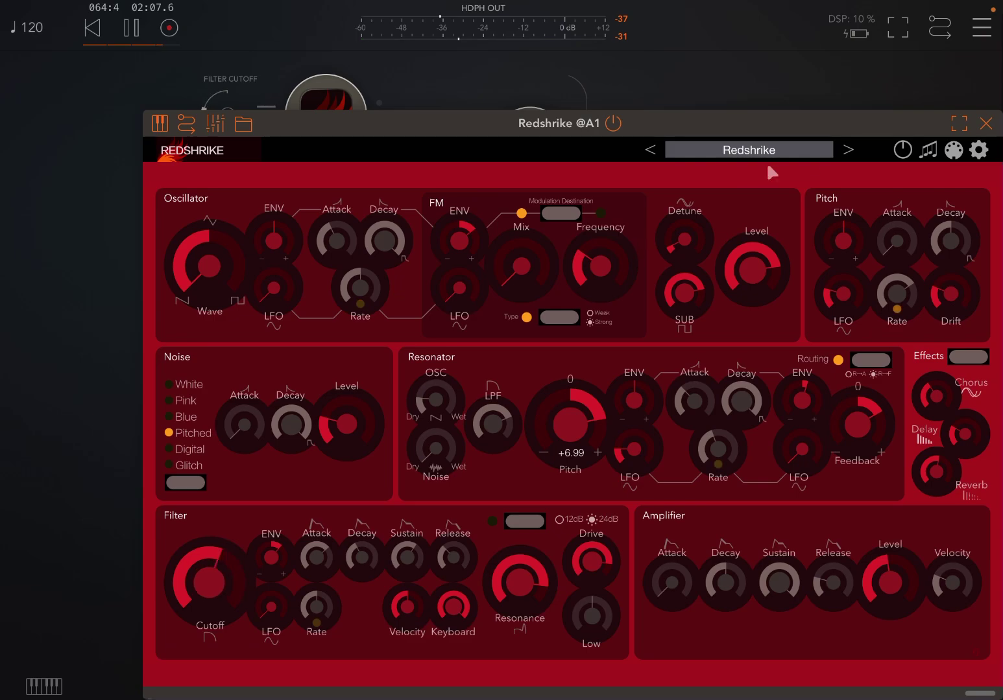
Close Redshrike and switch Gatelab 2 to stereo, adding a second row of step levels
click(986, 123)
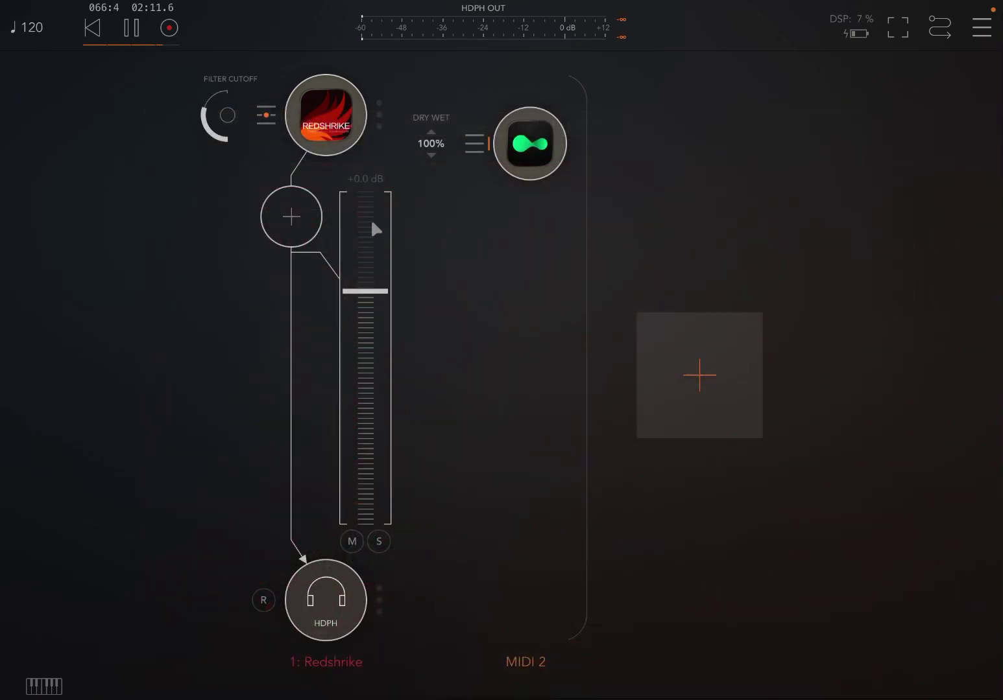
click(328, 117)
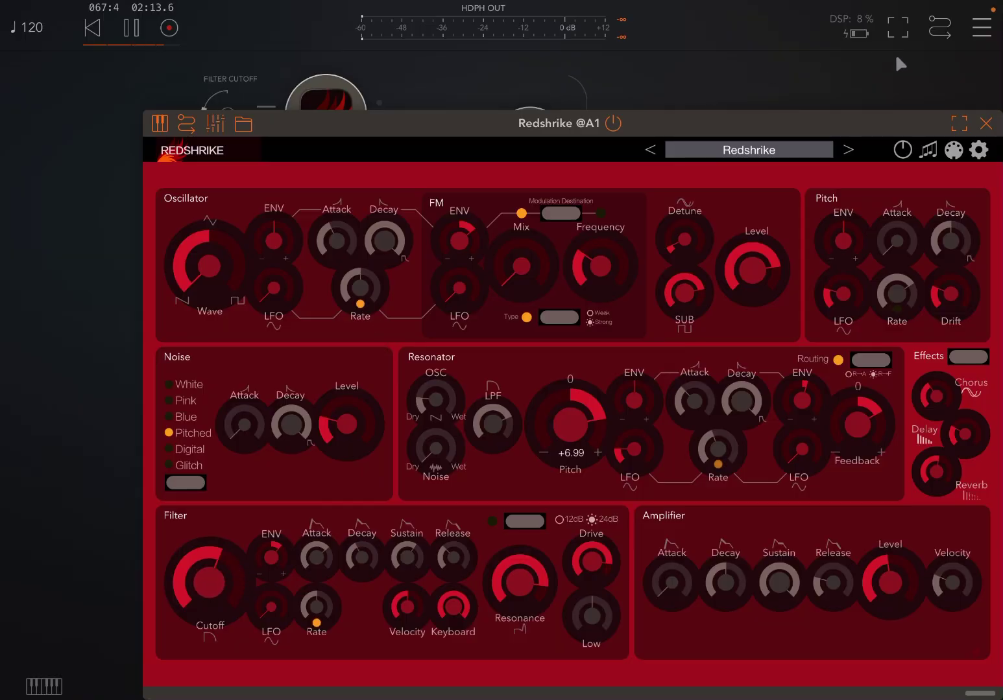
click(986, 123)
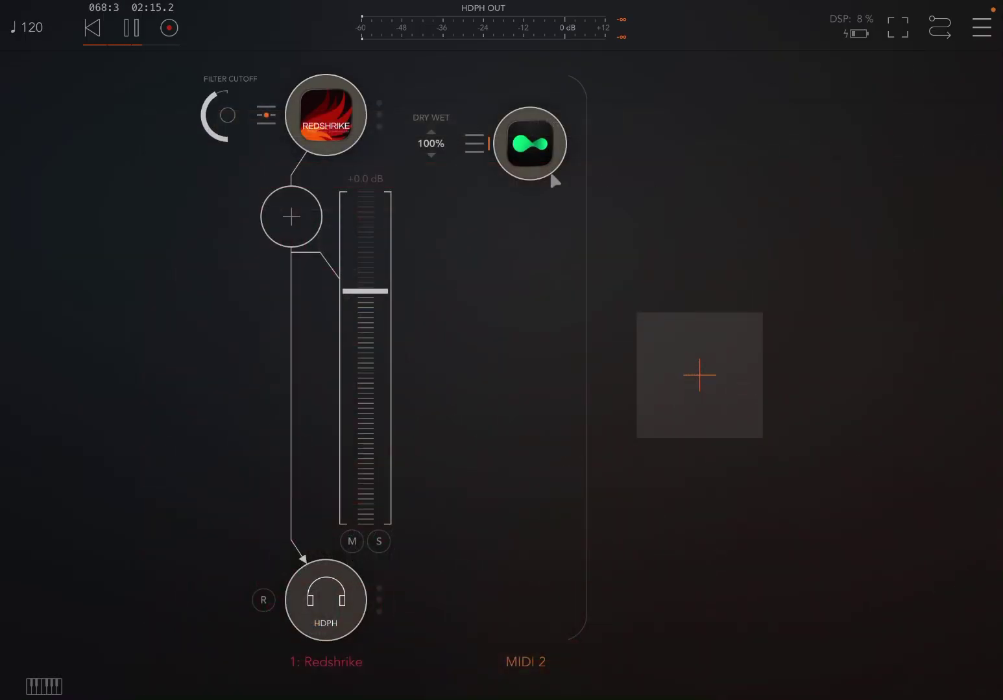
click(519, 151)
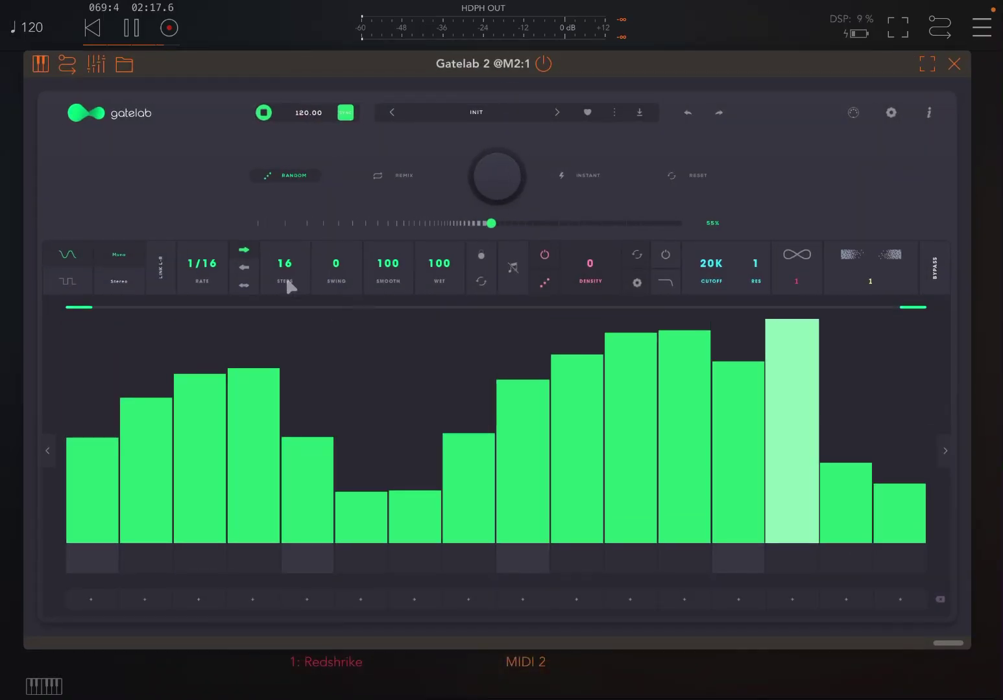
click(117, 280)
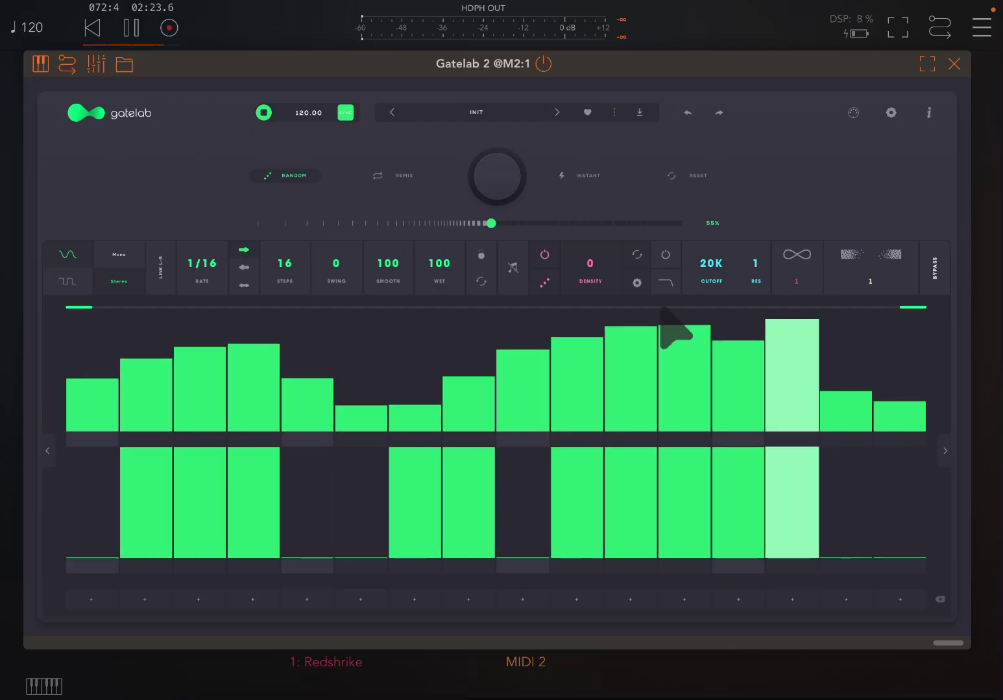
Review Gatelab 2's MIDI outputs on CC20 and CC21, then close its window
click(853, 113)
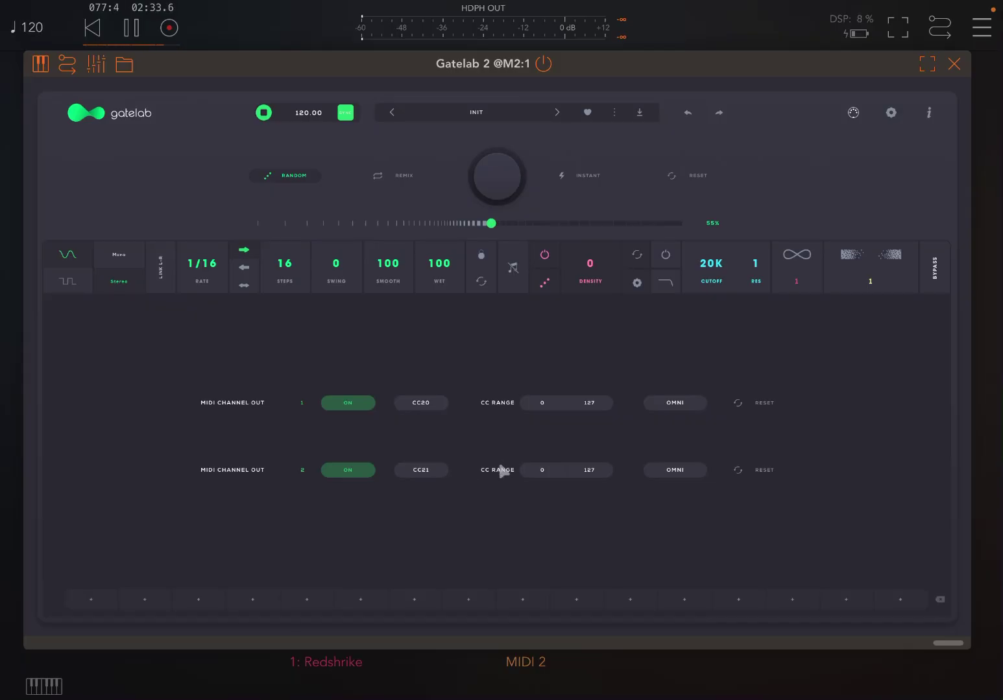
click(954, 64)
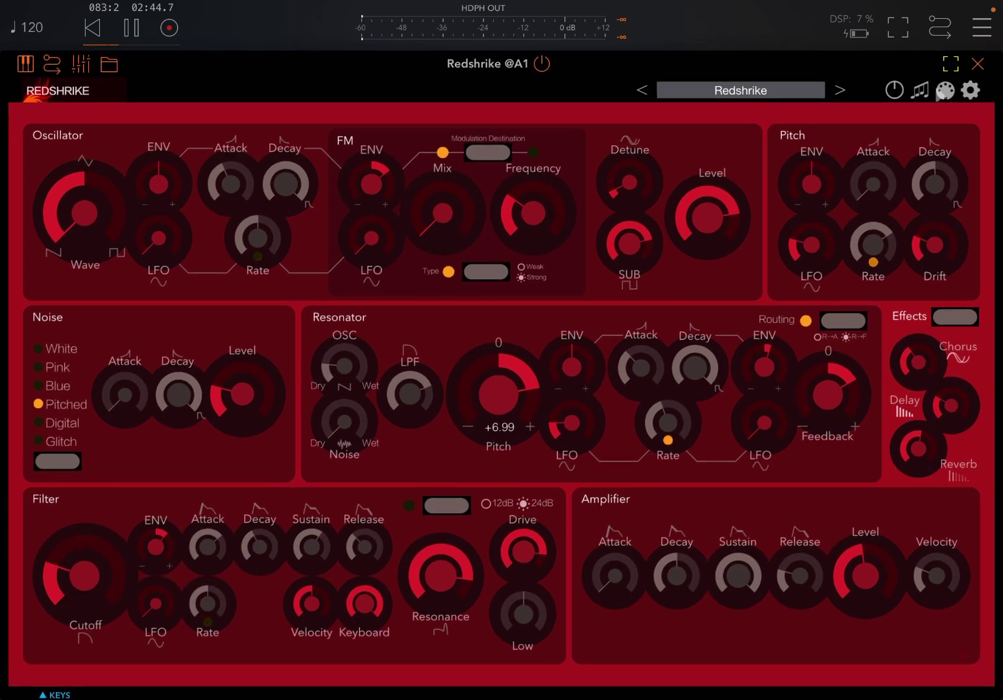
MIDI-learn Redshrike's Resonance to CC19 alongside Cutoff, then exit learn mode
click(945, 90)
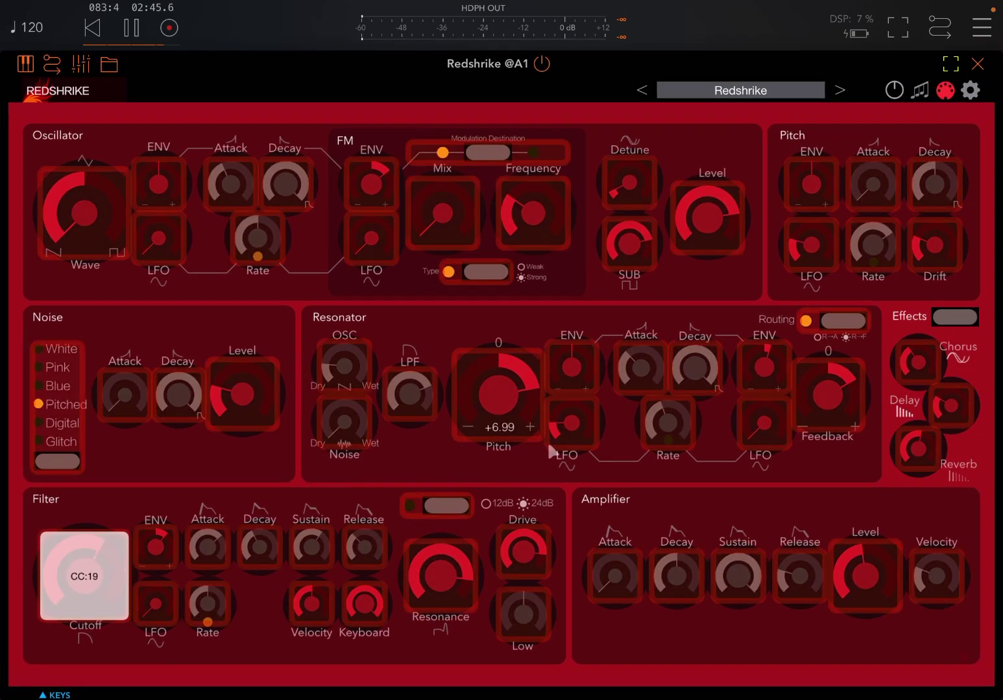
click(445, 581)
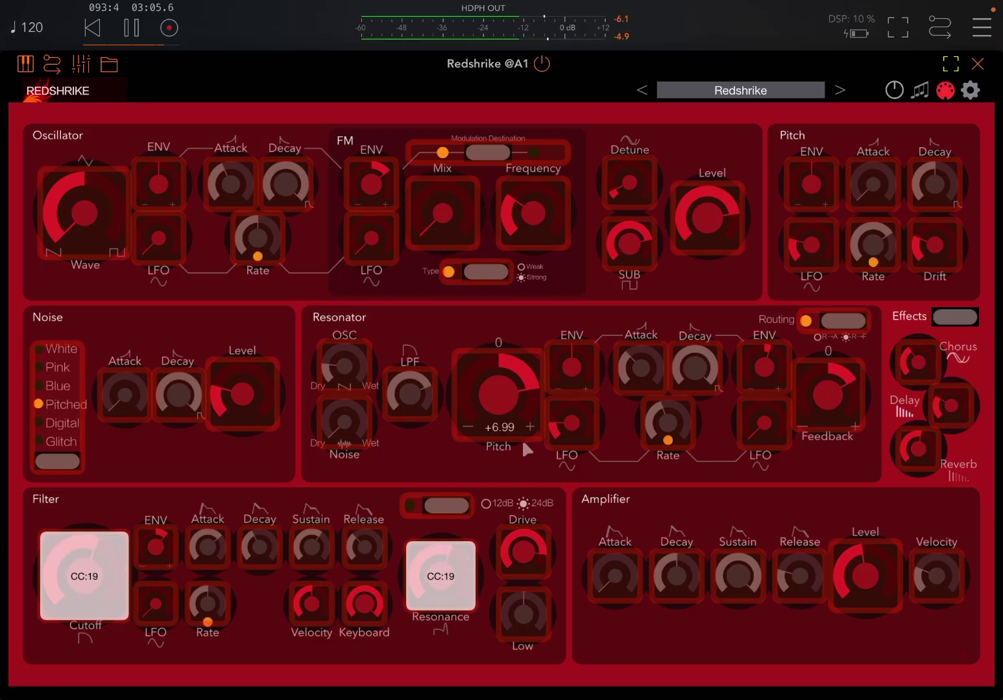
click(945, 90)
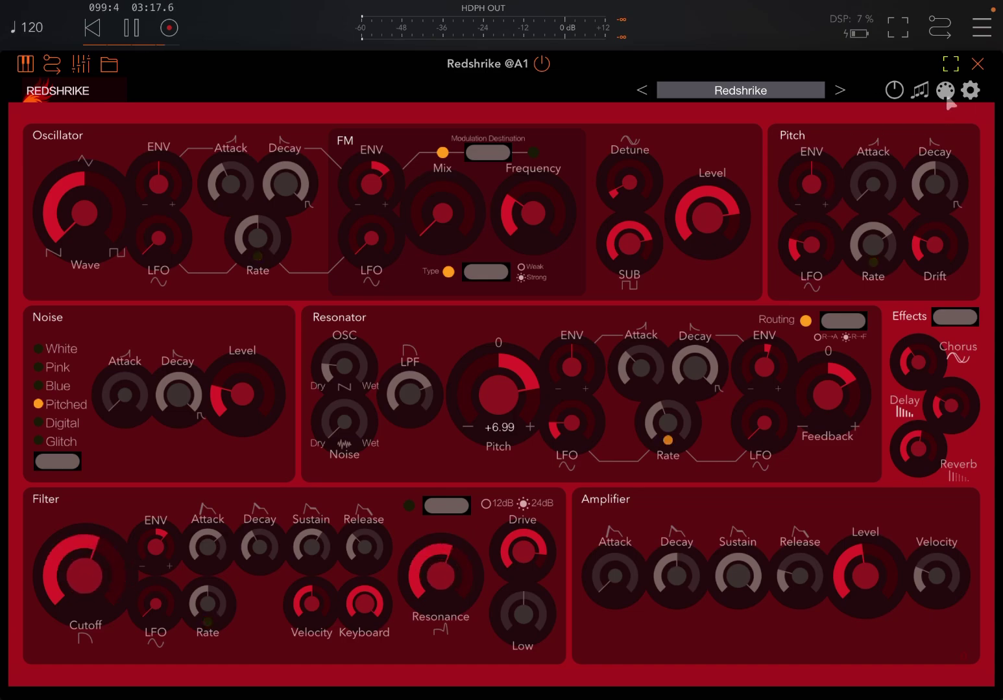
Look through Redshrike's settings popover and close it, leaving the synth panel open
click(970, 90)
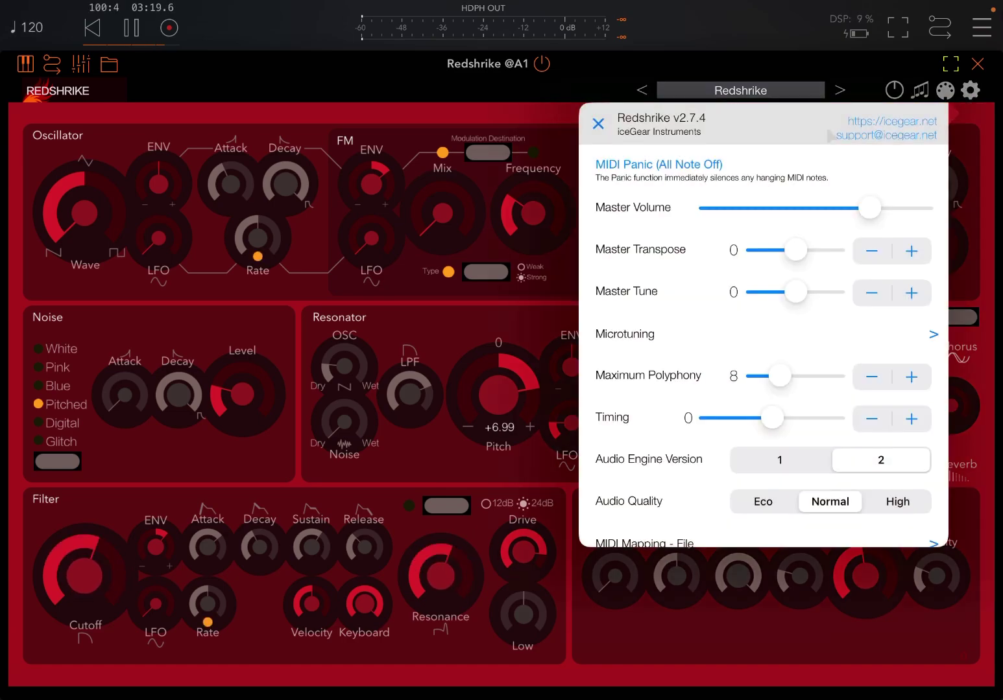
scroll(779, 286, down, 5)
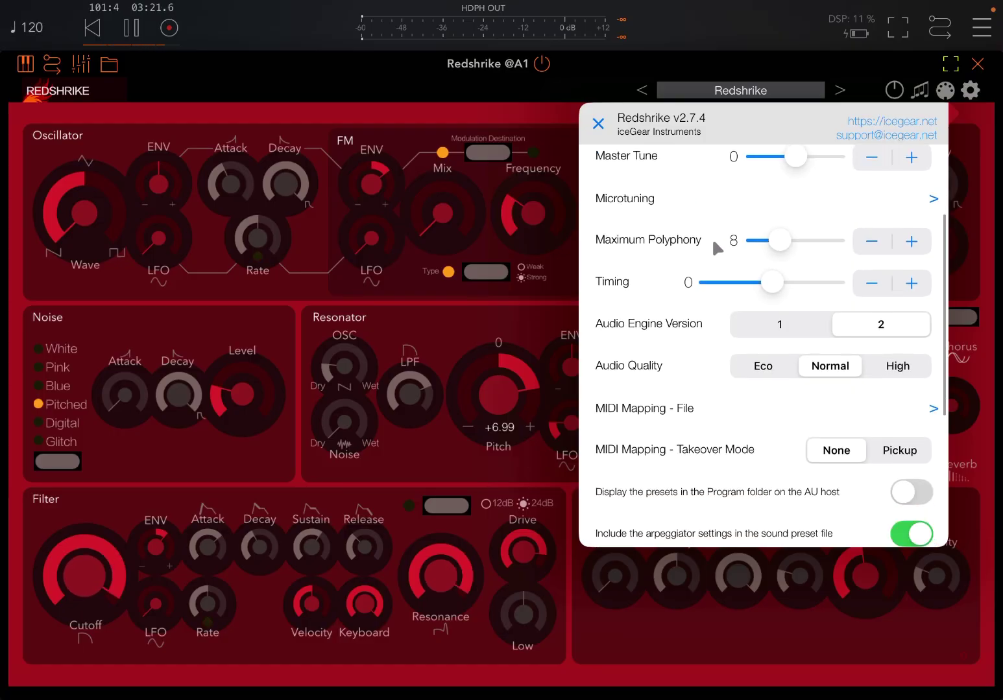
scroll(781, 206, down, 3)
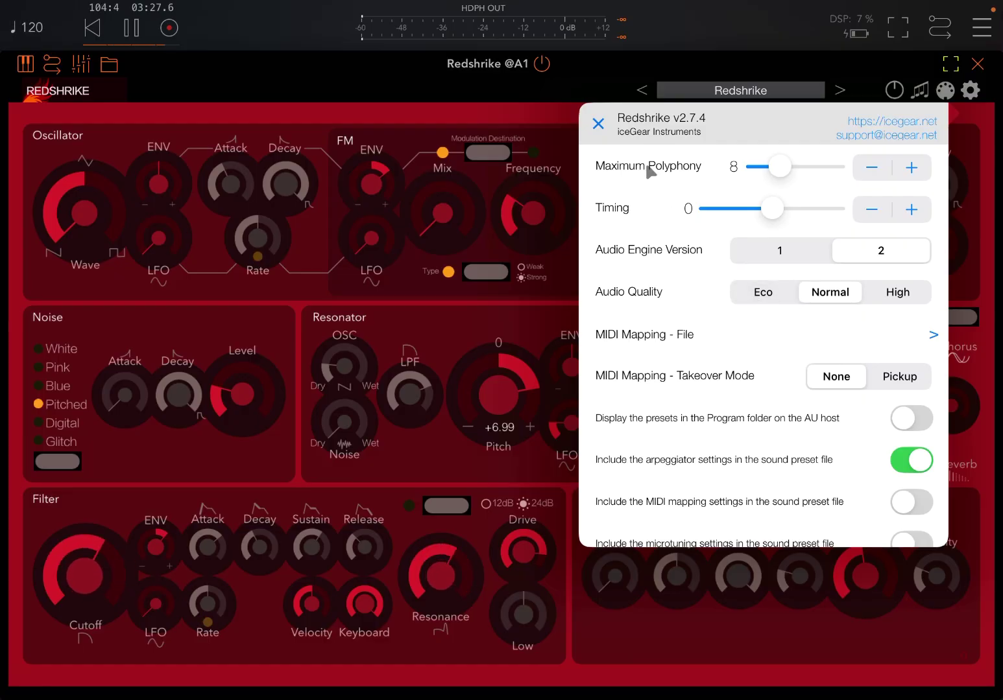
click(598, 123)
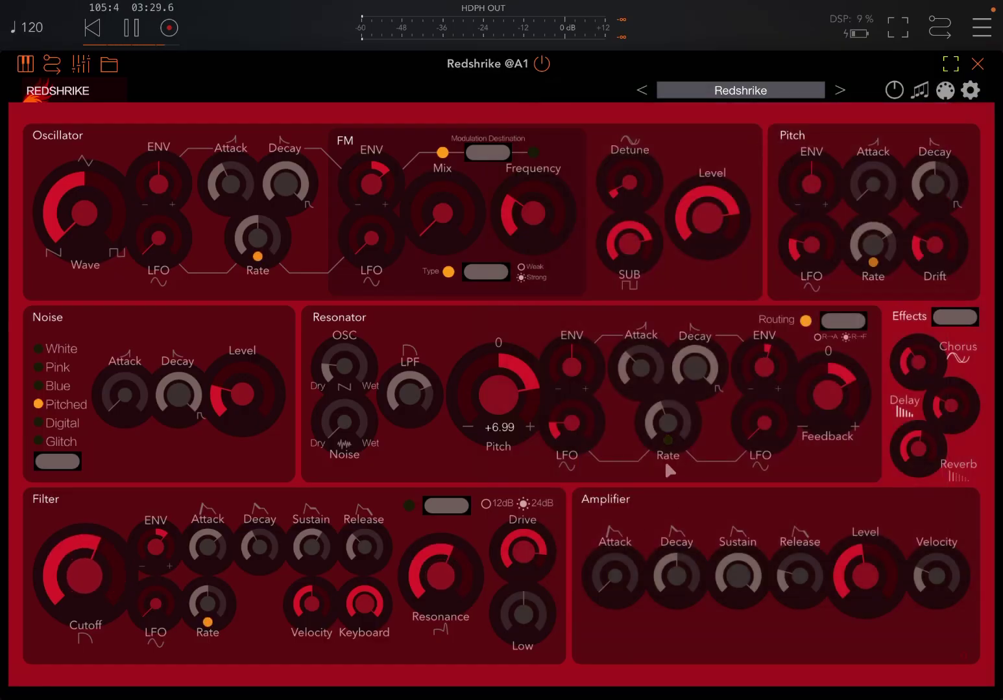
Set Gatelab 2's first CC lane to MIDI channel 1 and its second lane to channel 2
click(978, 65)
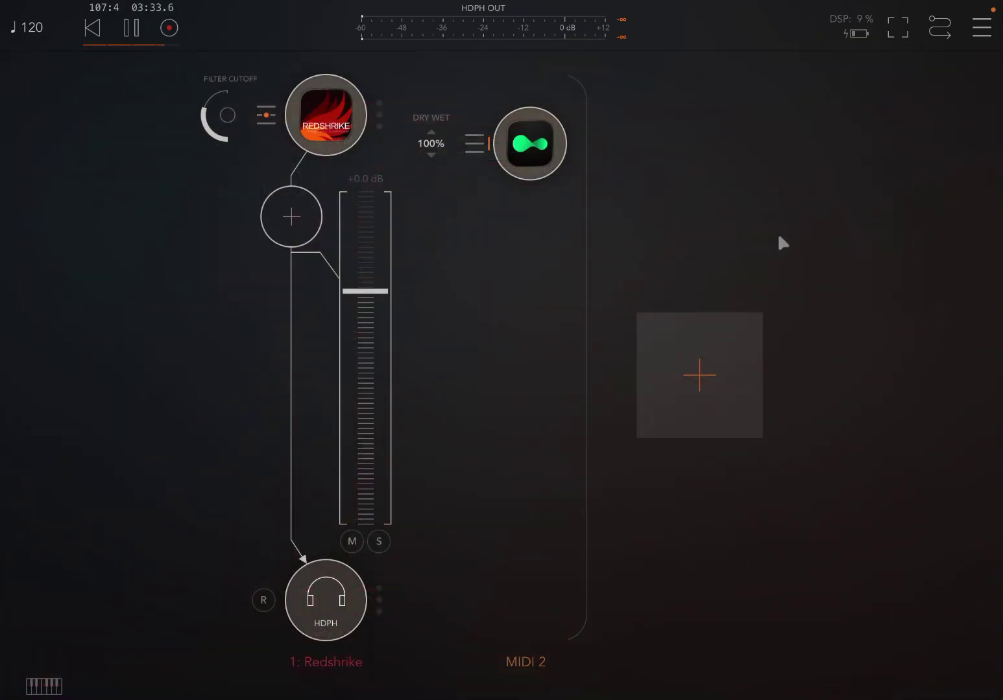
click(530, 143)
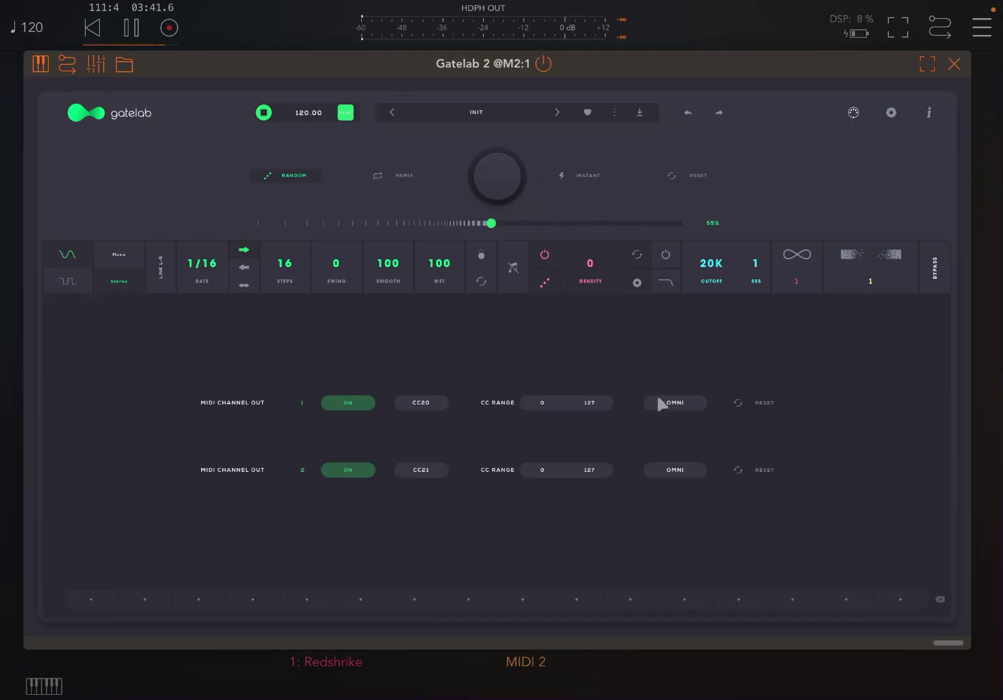
click(679, 406)
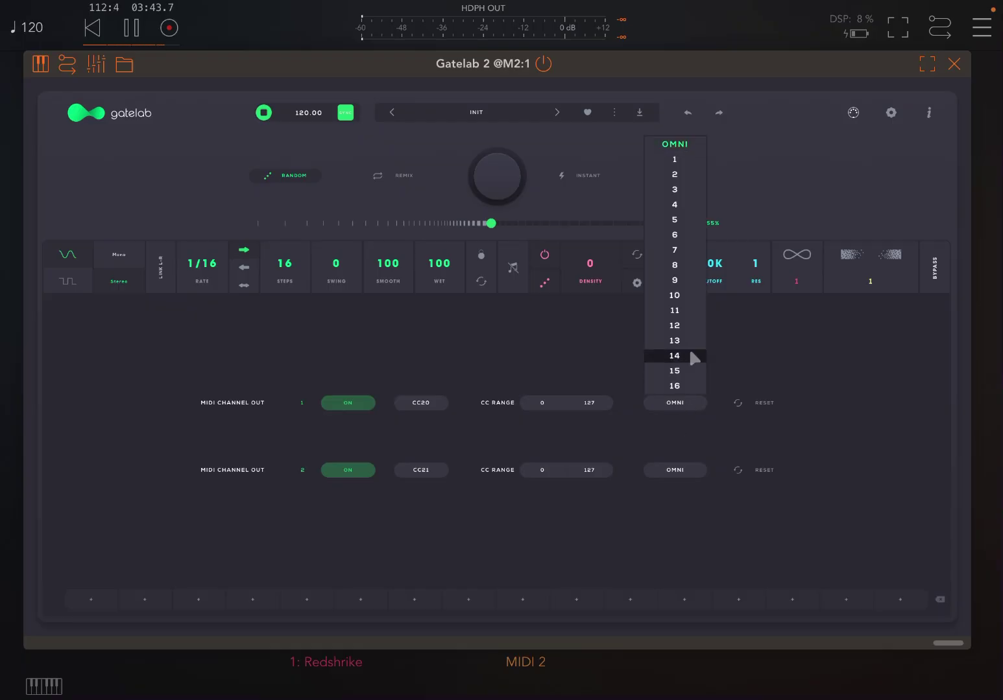
click(675, 165)
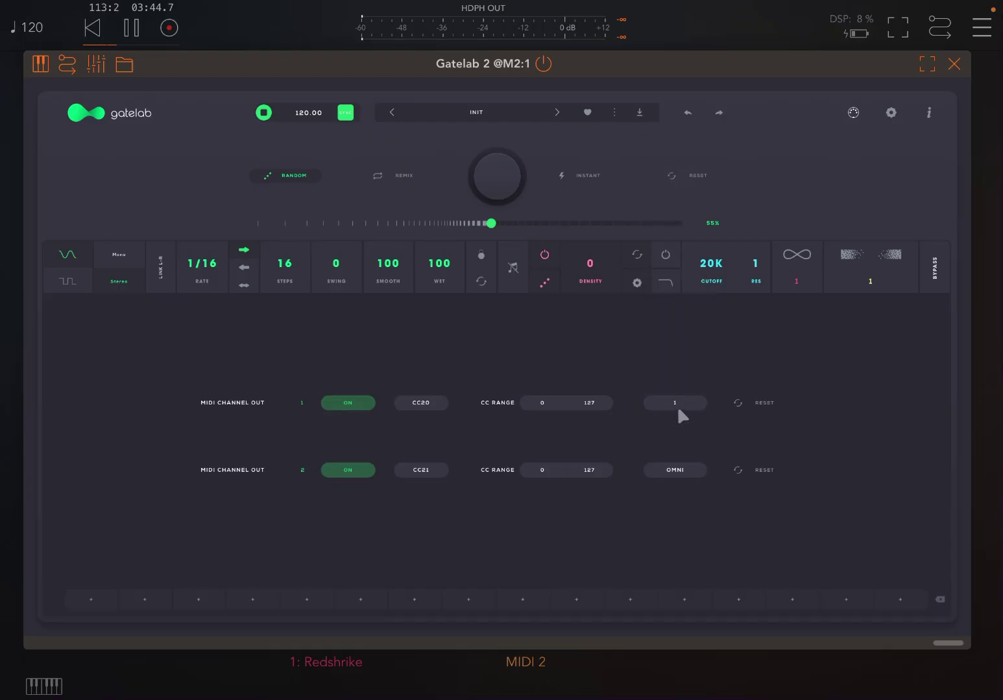
click(682, 478)
click(681, 241)
Close Gatelab 2 and confirm it is ticked among Redshrike's connected MIDI sources
click(954, 64)
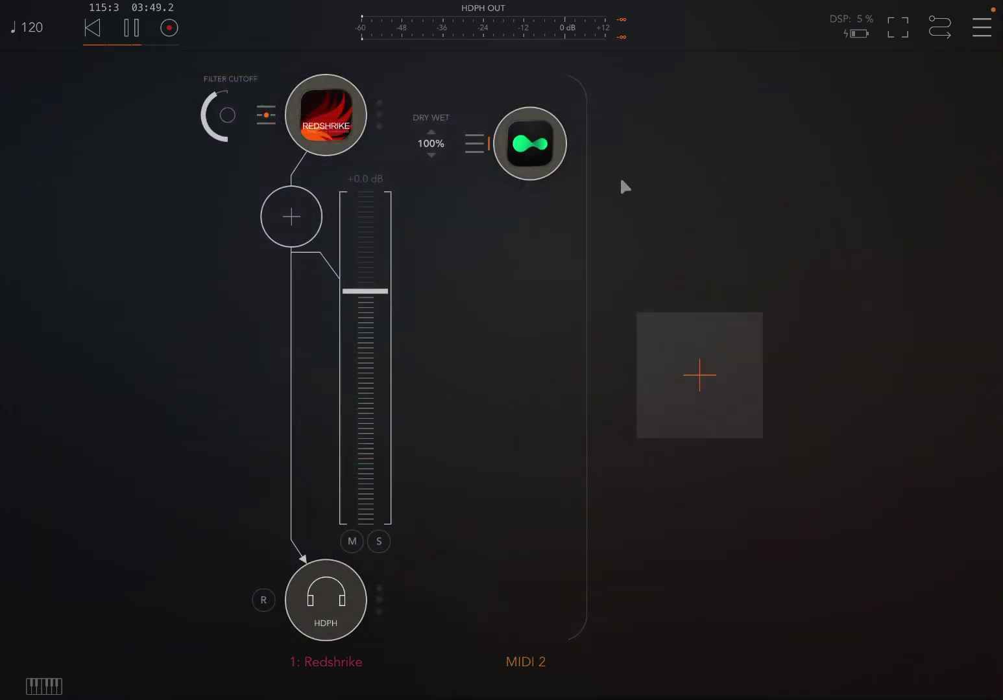
click(529, 144)
click(954, 64)
click(266, 115)
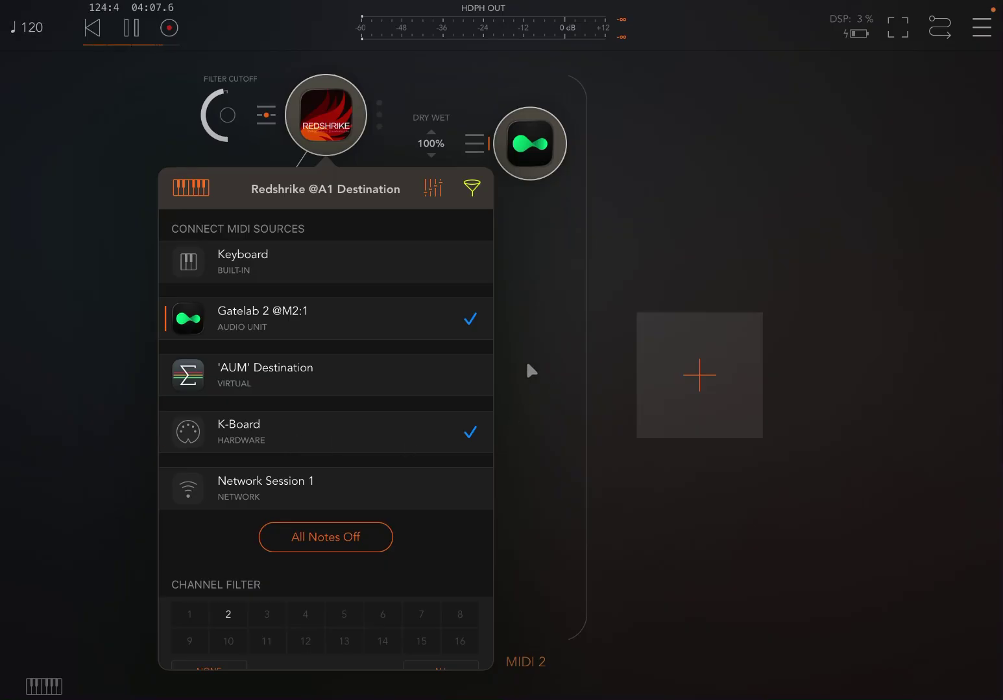
In Redshrike's MIDI-learn mode, remap Resonance to CC20 while Cutoff stays on CC19
click(415, 92)
click(326, 115)
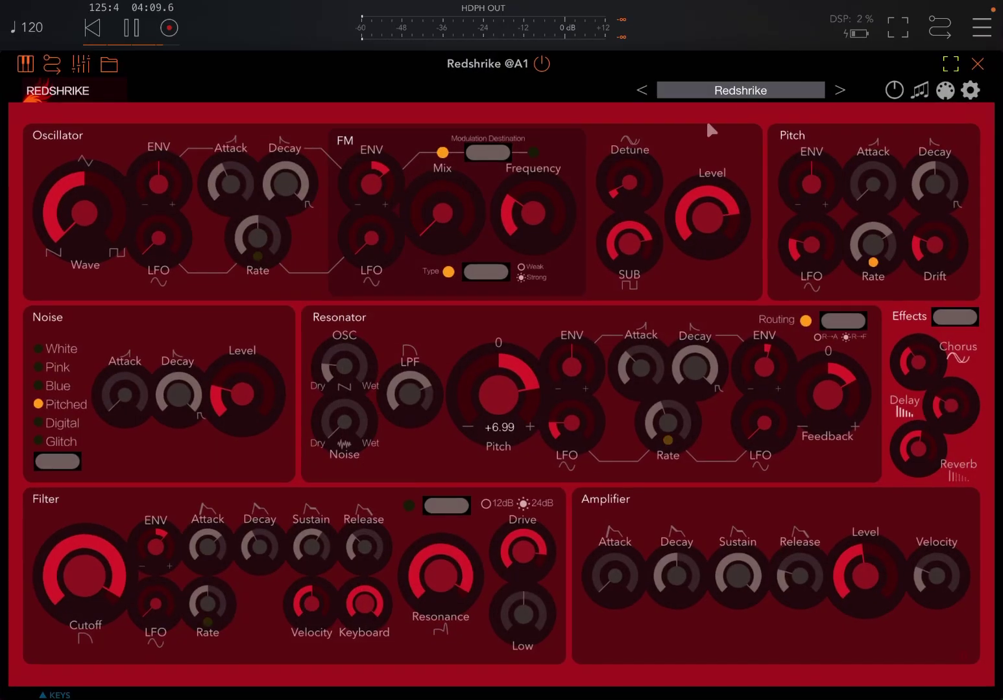
click(944, 91)
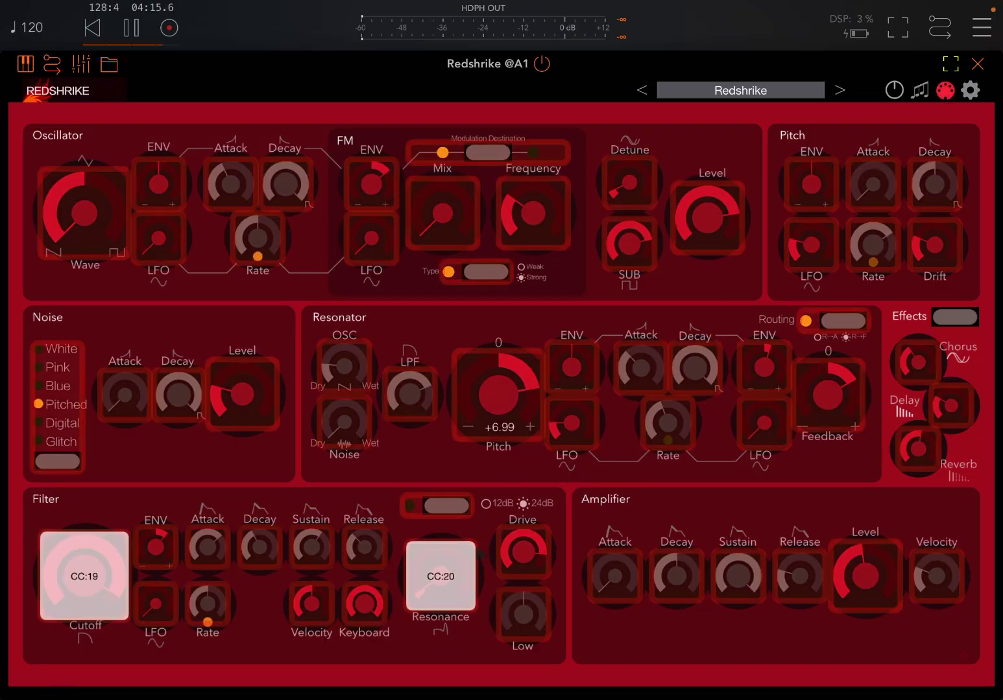
click(436, 584)
Change Redshrike's MIDI channel filter from channel 2 only to ALL channels
click(975, 65)
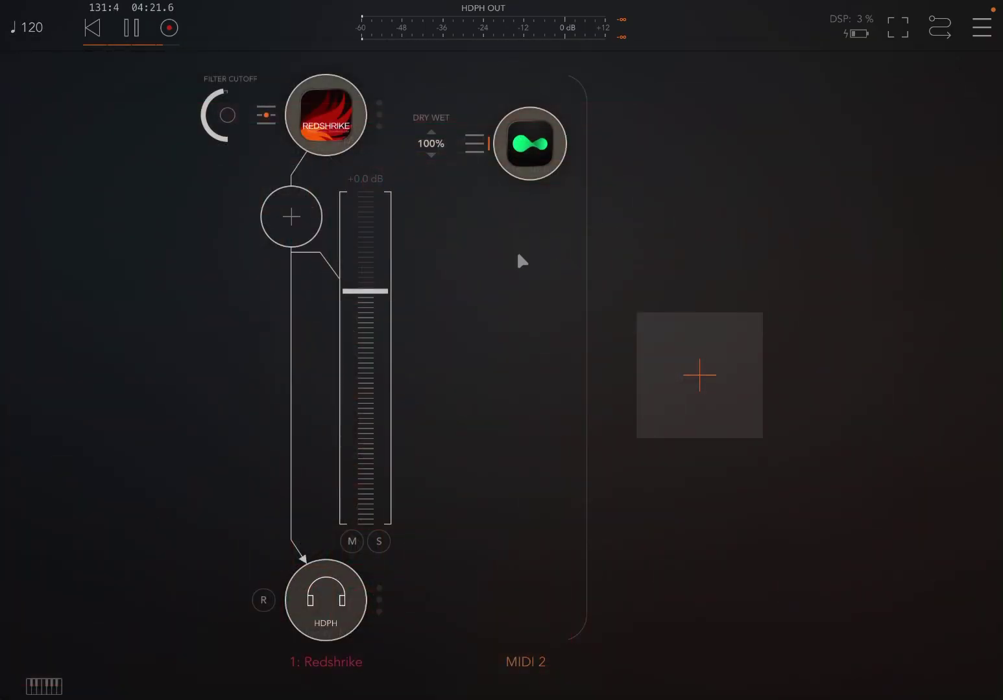
click(267, 117)
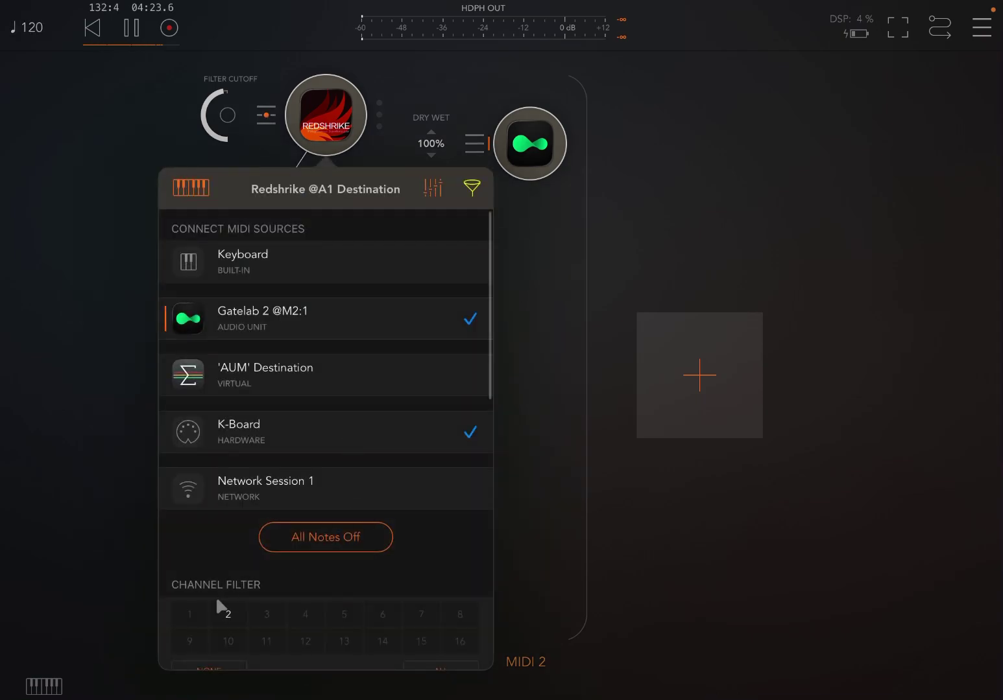
click(208, 667)
scroll(341, 576, down, 3)
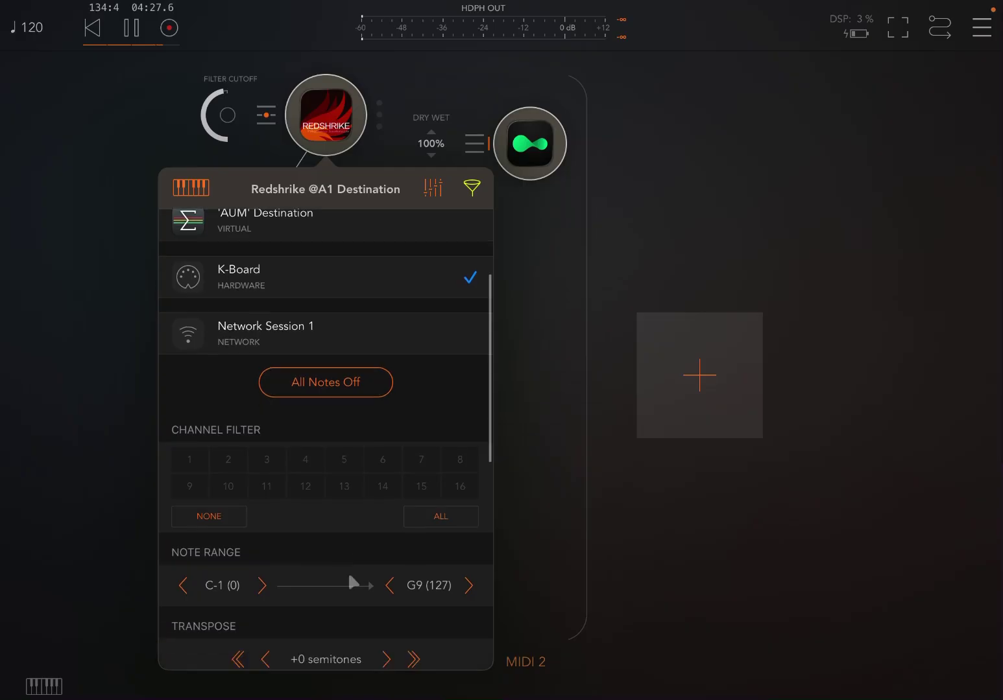
click(455, 514)
click(698, 182)
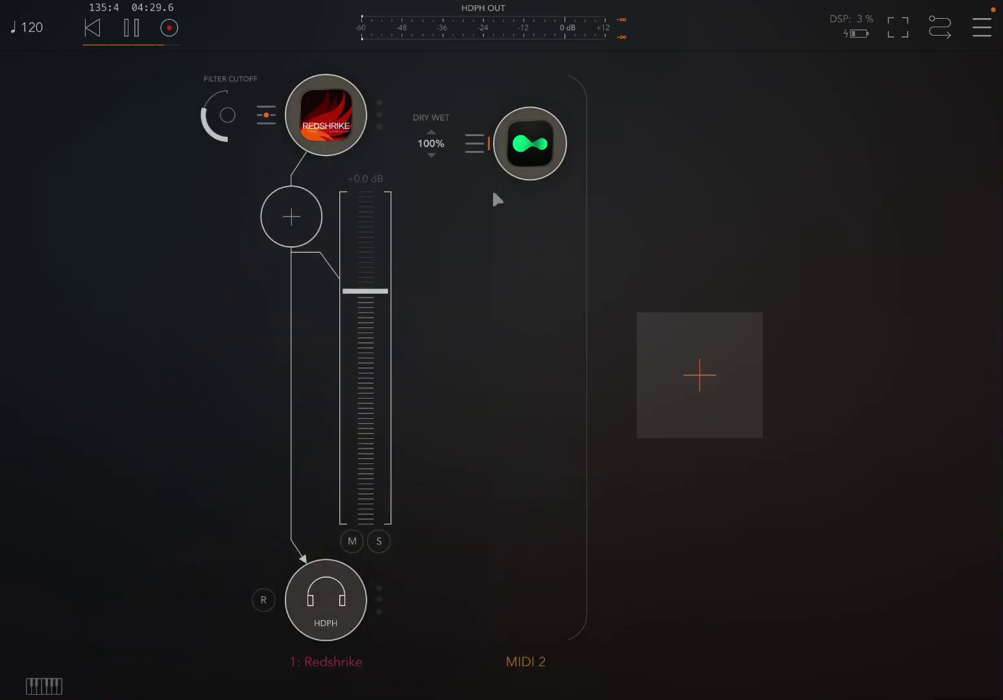
Open Gatelab 2's step bars and draw a descending ramp across the lower lane
click(538, 144)
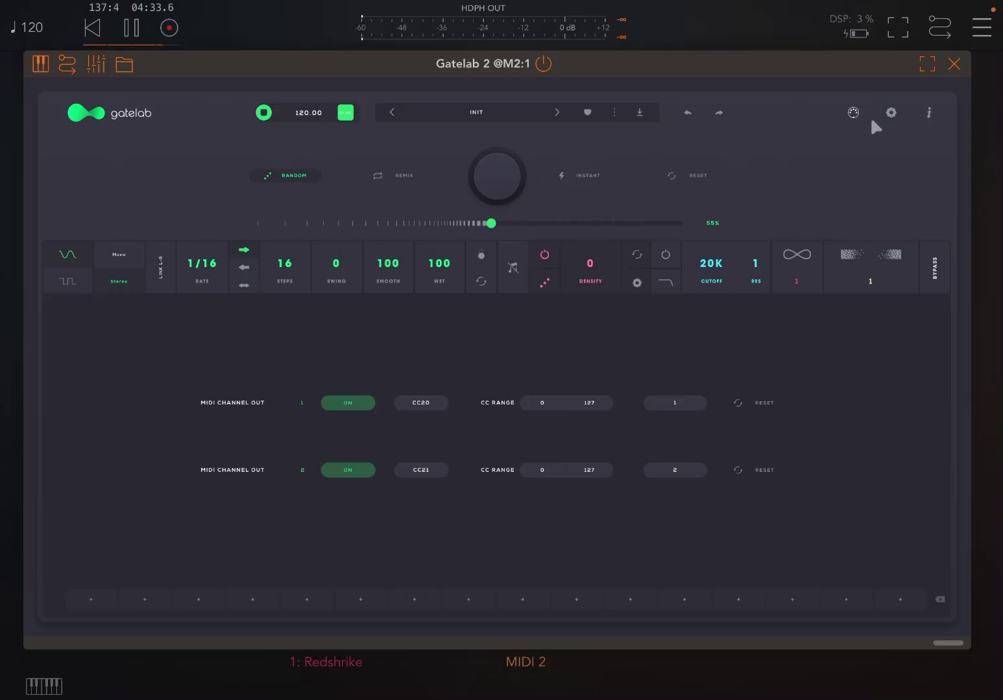
click(852, 112)
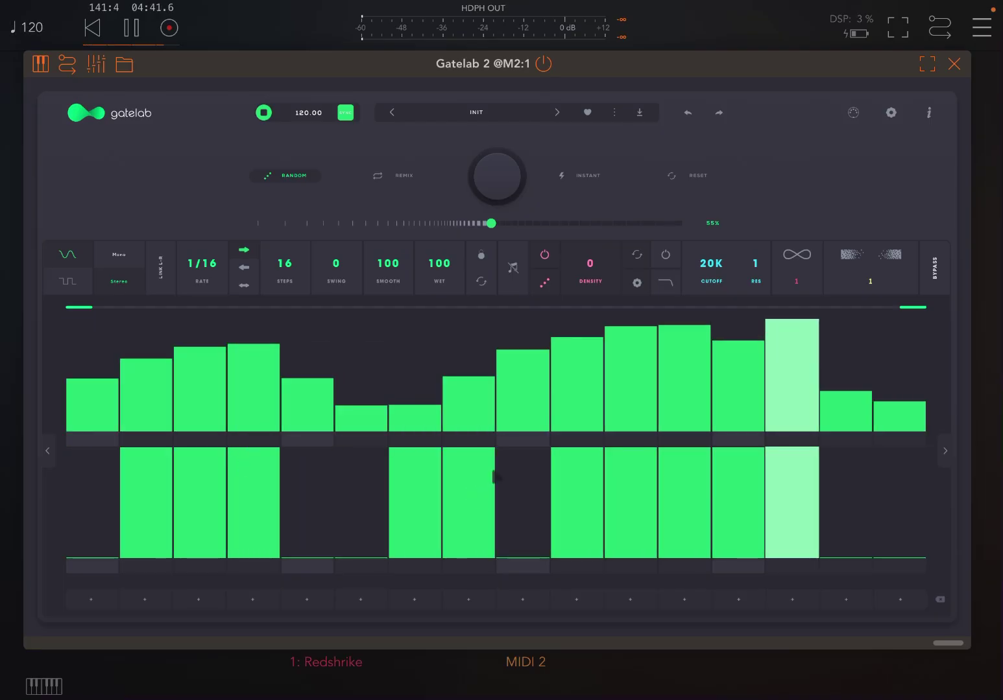
drag(220, 509, 263, 516)
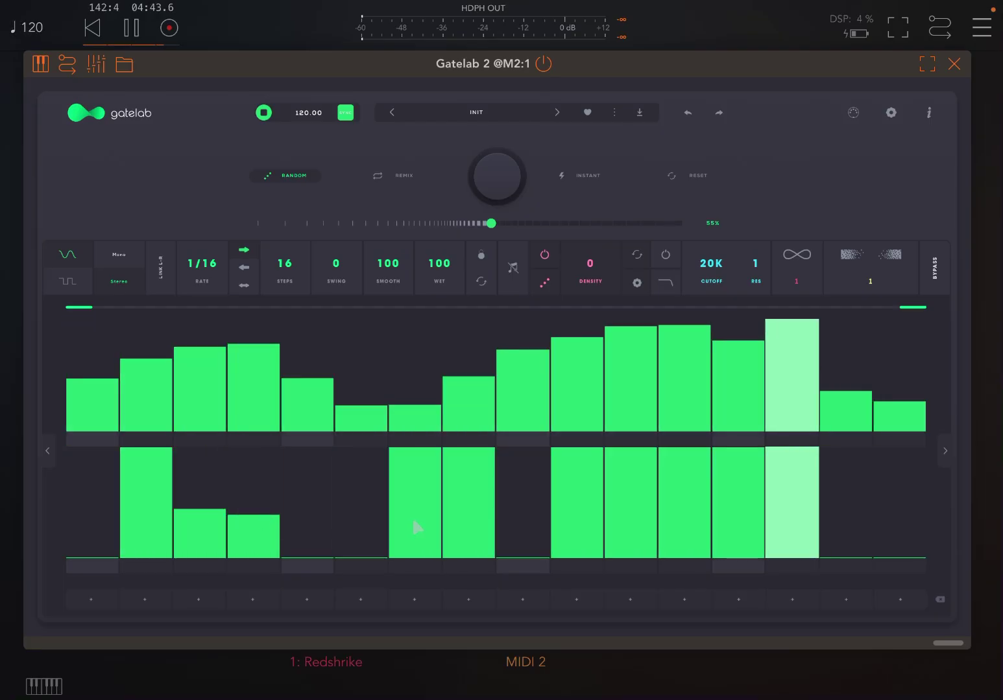
mouse_move(80, 459)
mouse_down()
mouse_move(661, 517)
mouse_move(791, 517)
mouse_move(906, 544)
mouse_up()
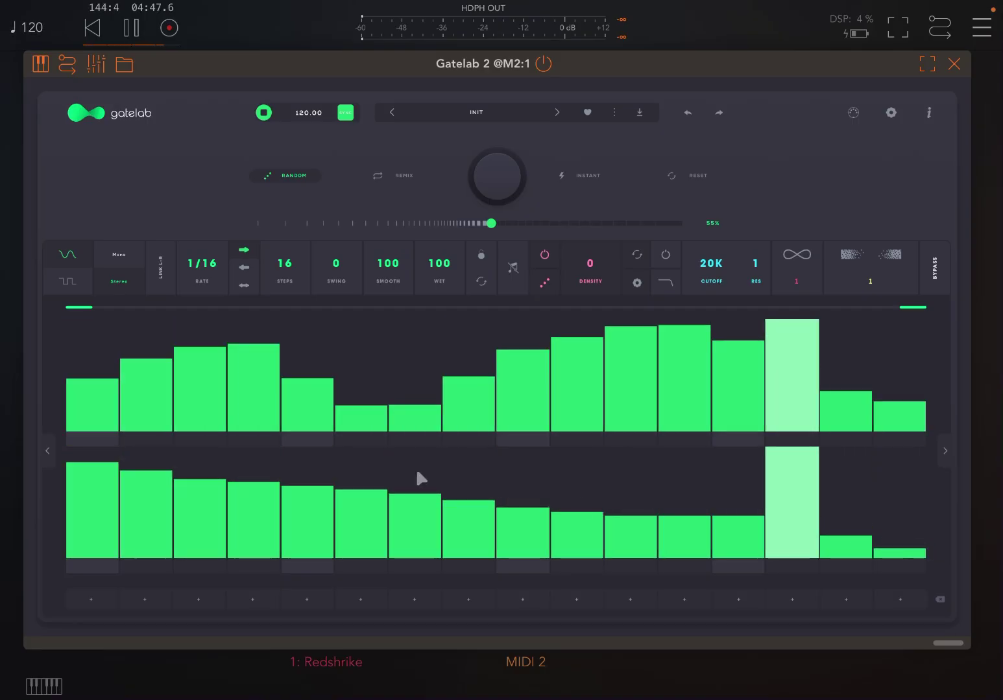
Draw a rising ramp across the upper lane's steps, from low to full level
click(78, 436)
click(482, 382)
click(519, 375)
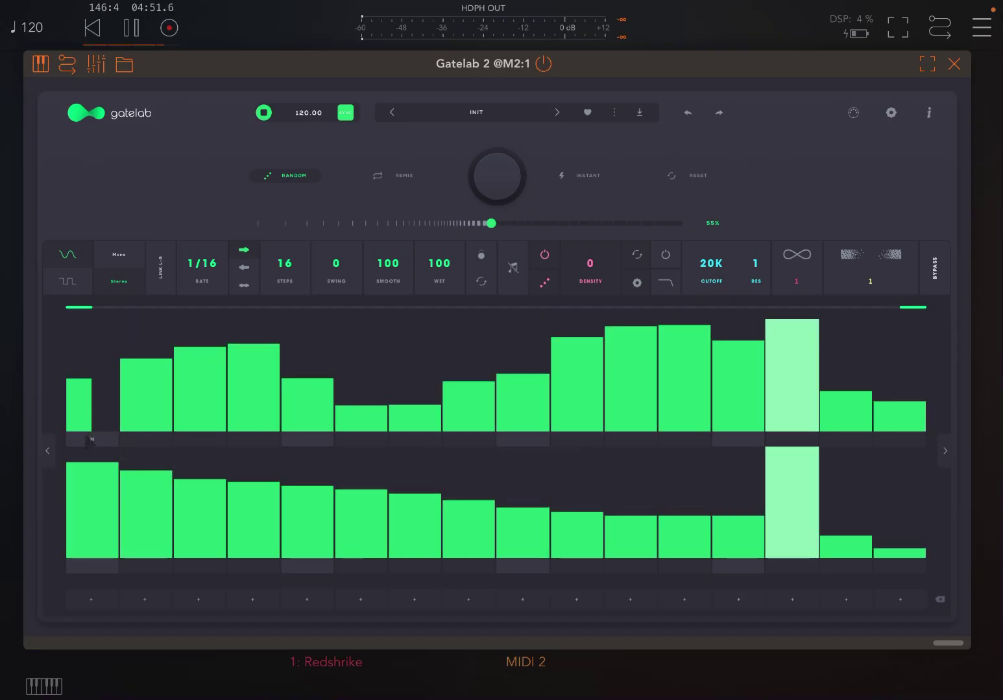
click(89, 439)
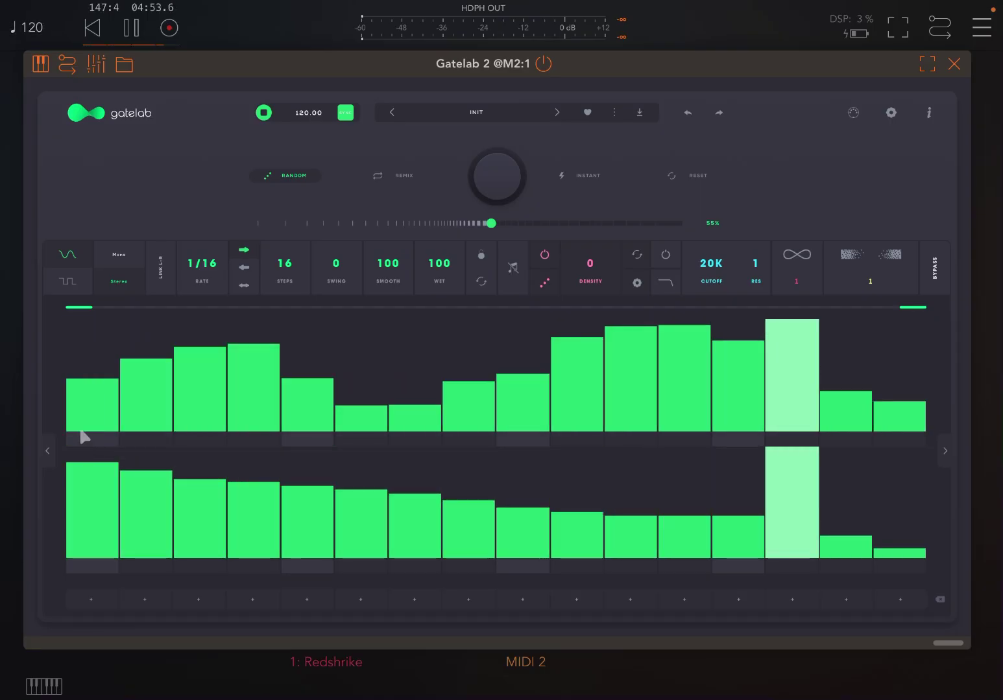
mouse_move(82, 435)
mouse_down()
mouse_move(275, 369)
mouse_move(487, 352)
mouse_move(946, 294)
mouse_up()
Check the Redshrike synth, then reopen Gatelab 2 showing its opposing rising and falling ramps
click(954, 64)
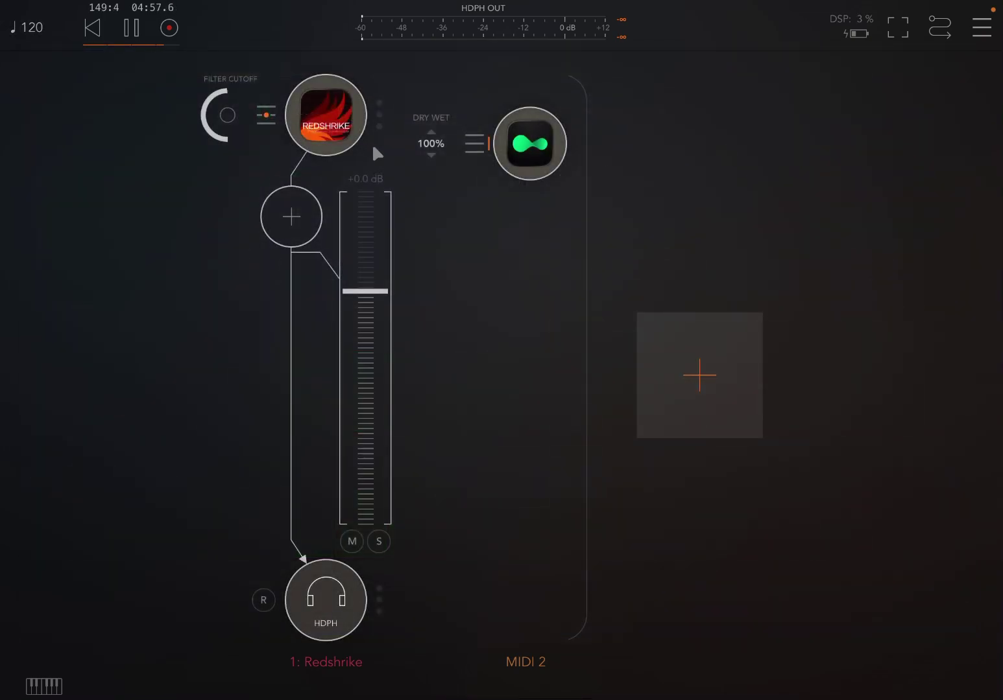
click(338, 134)
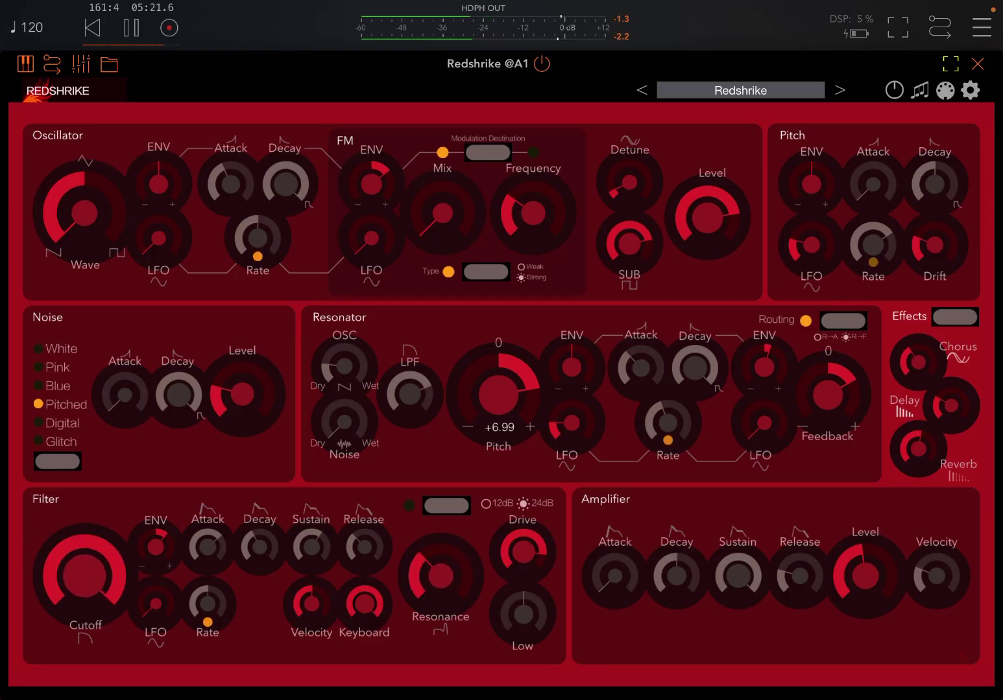
click(977, 65)
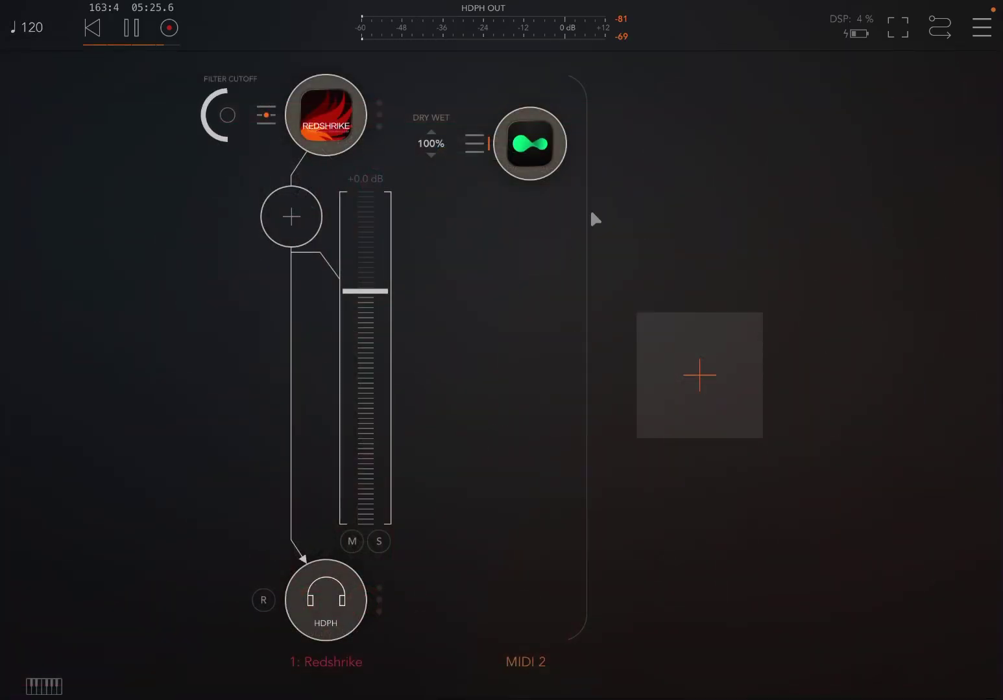
click(545, 155)
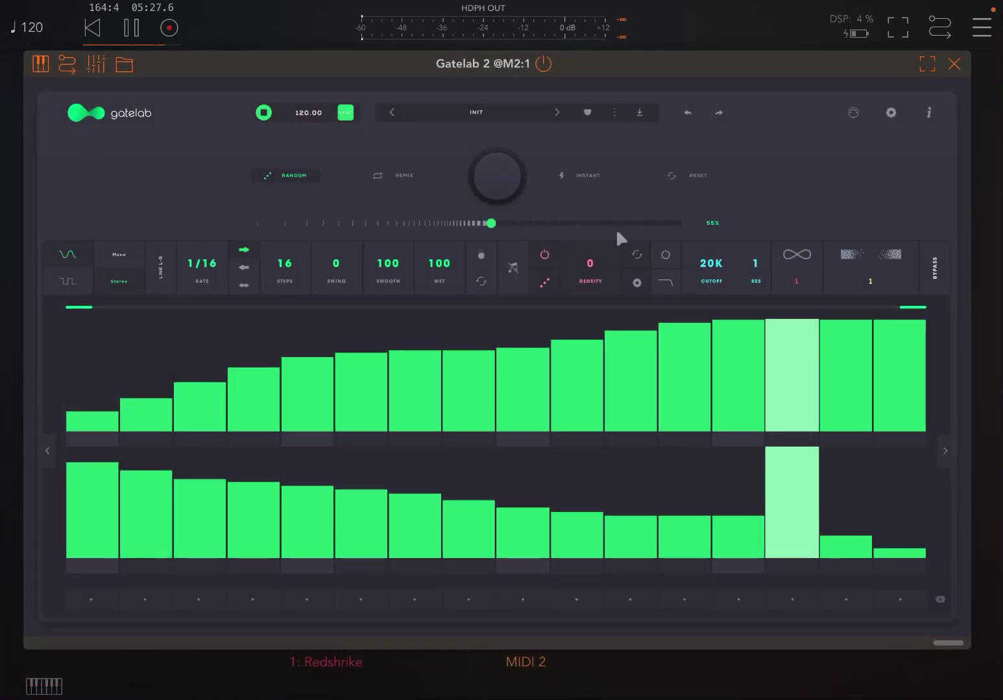